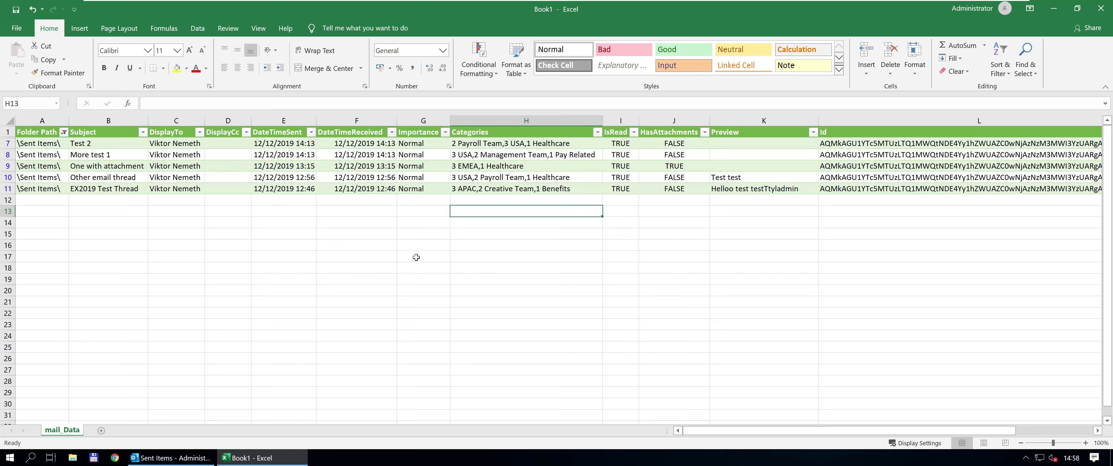
Switch to Outlook and review the full list of colour categories for the sent email "One with attachment".
{"action": "left_click", "coordinate": [157, 456]}
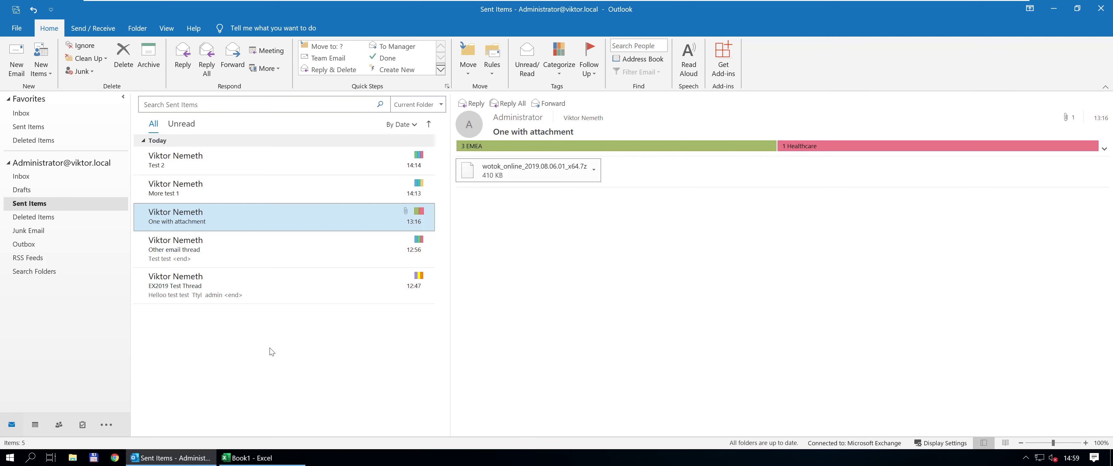
{"action": "left_click", "coordinate": [561, 69]}
{"action": "left_click", "coordinate": [574, 233]}
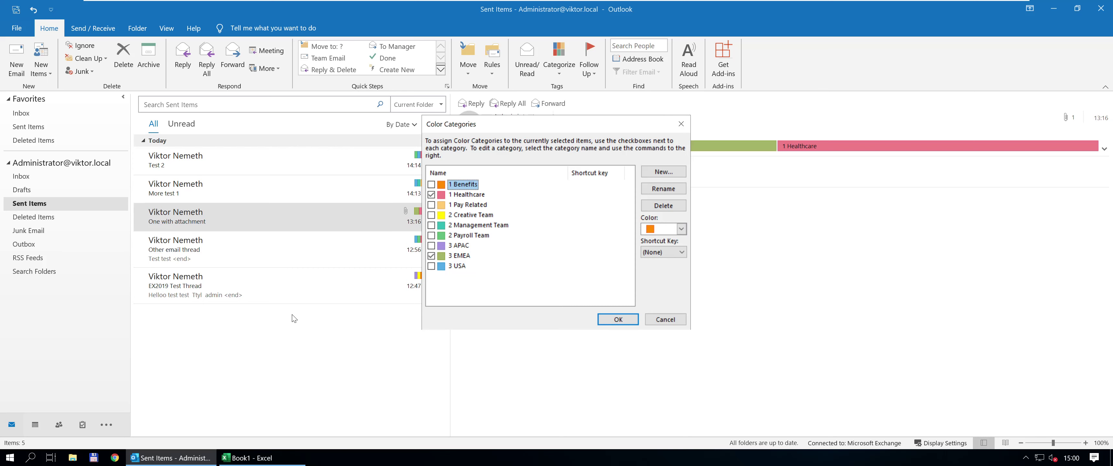
{"action": "left_click", "coordinate": [667, 319]}
Compare the Categories entry of the "One with attachment" row in Excel with that email's categories in Outlook, ending back in Excel.
{"action": "left_click", "coordinate": [255, 458]}
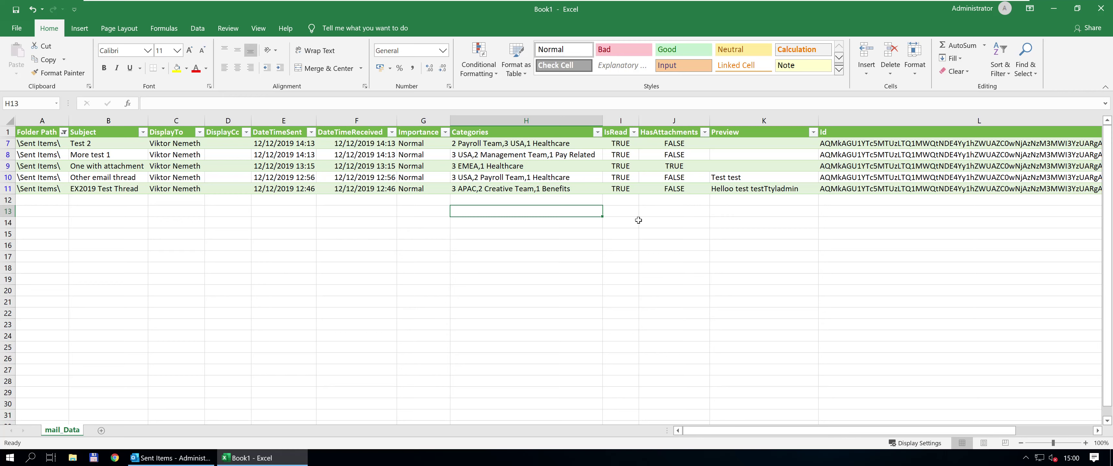
{"action": "left_click", "coordinate": [488, 165]}
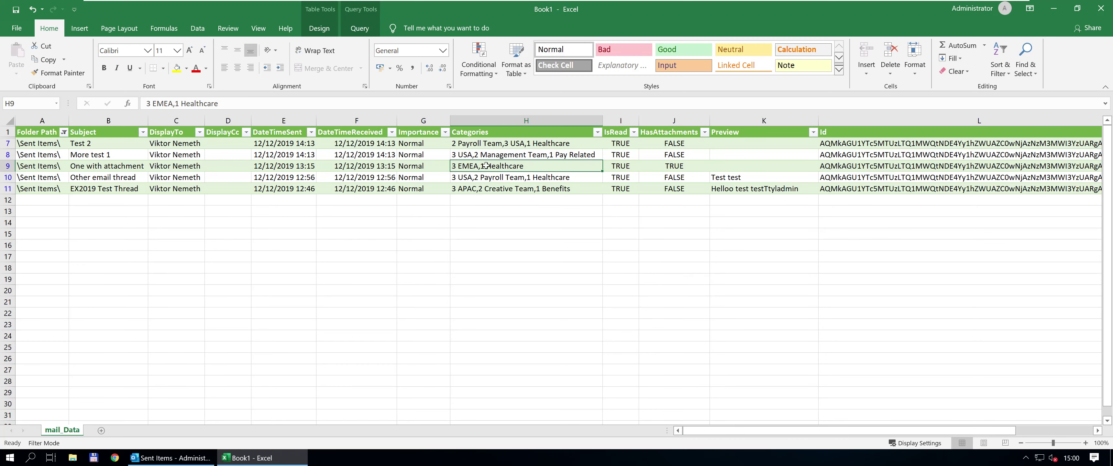
{"action": "left_click", "coordinate": [171, 458]}
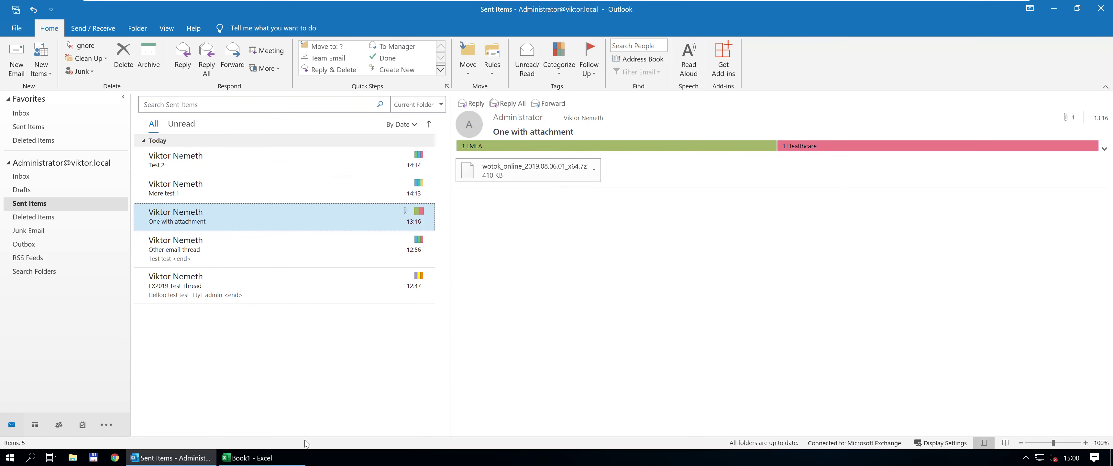
{"action": "left_click", "coordinate": [303, 454]}
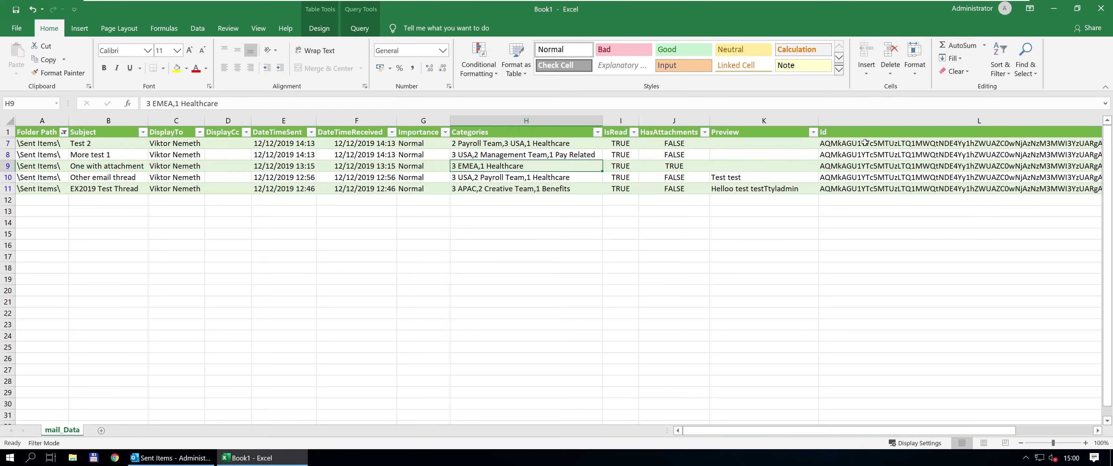
Insert a new column before IsRead and name its header Amended_Categories.
{"action": "right_click", "coordinate": [617, 120]}
{"action": "left_click", "coordinate": [662, 206]}
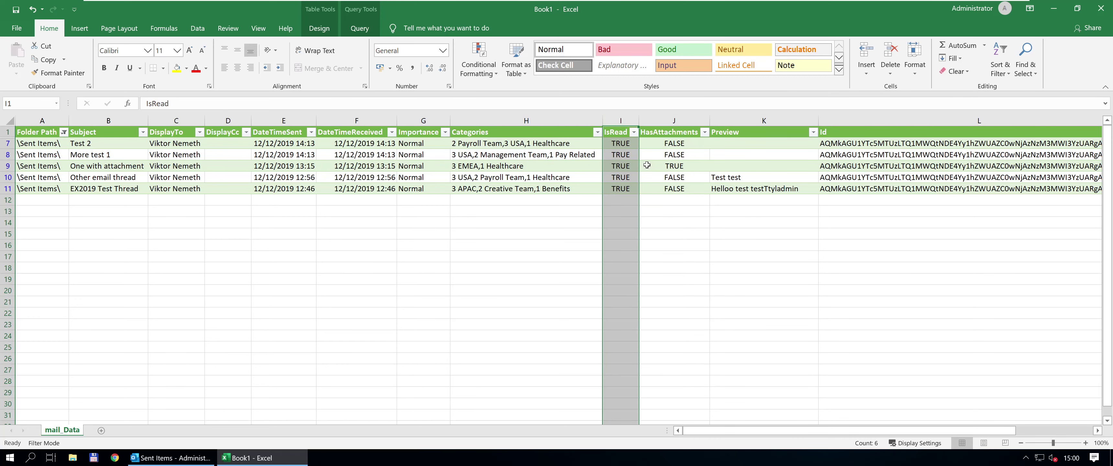
{"action": "left_click", "coordinate": [636, 135]}
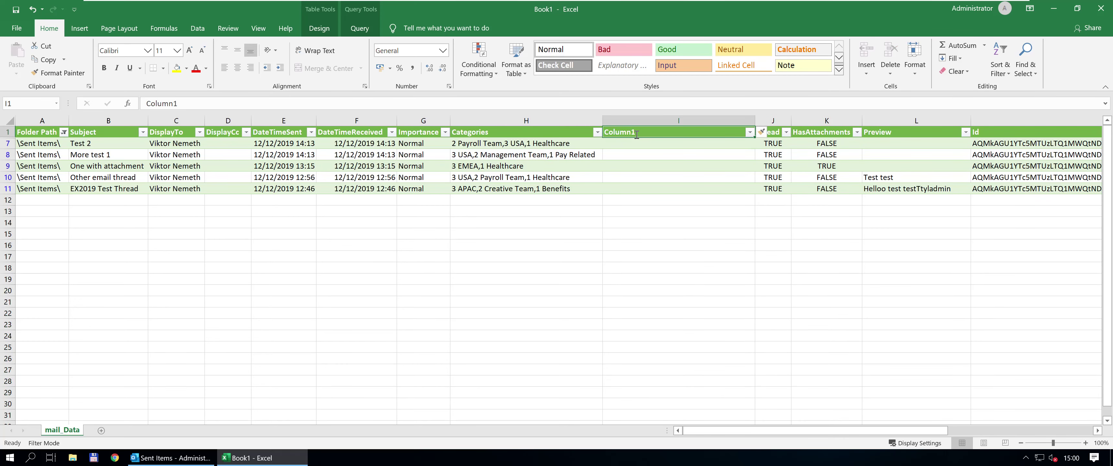
{"action": "type", "text": "Amended_"}
{"action": "type", "text": "Catego"}
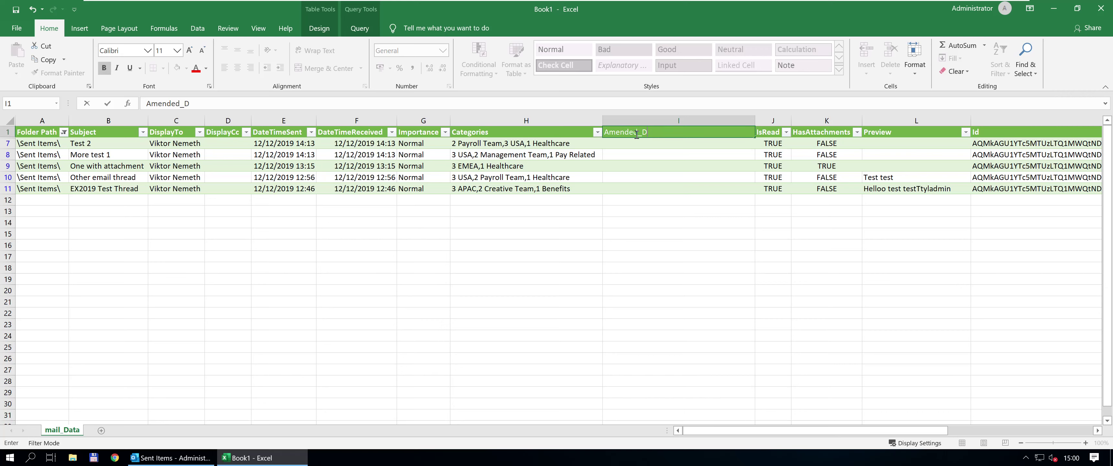
{"action": "type", "text": "ries"}
{"action": "key", "text": "Return"}
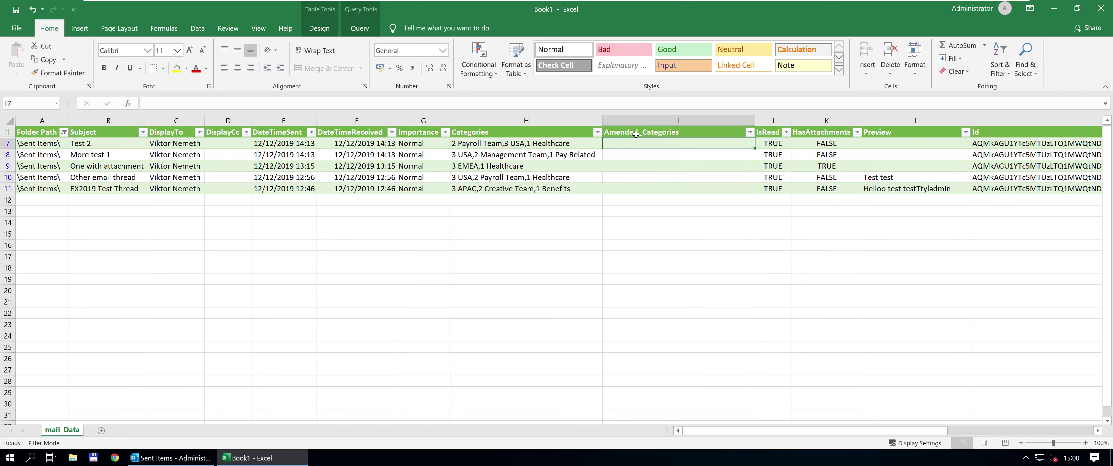
{"action": "type", "text": "="}
{"action": "key", "text": "Left"}
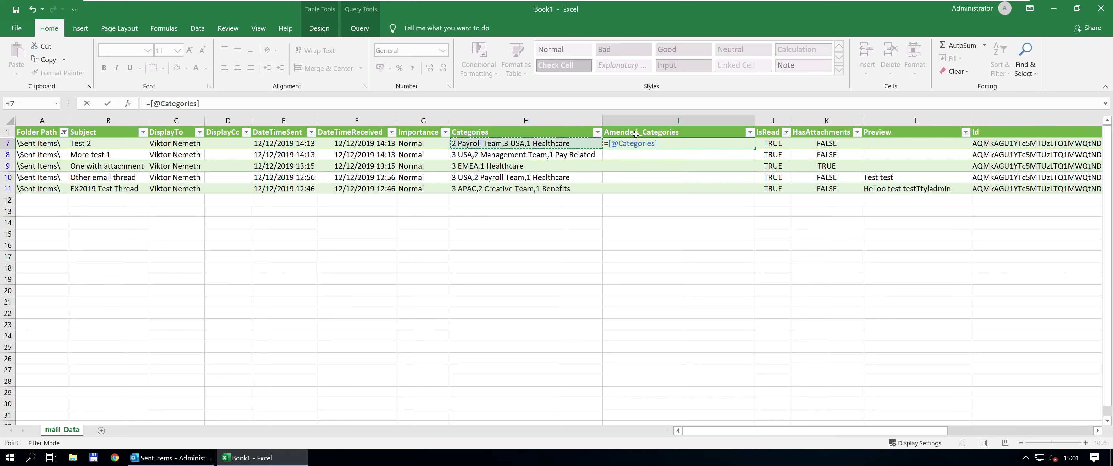
{"action": "type", "text": "&"}
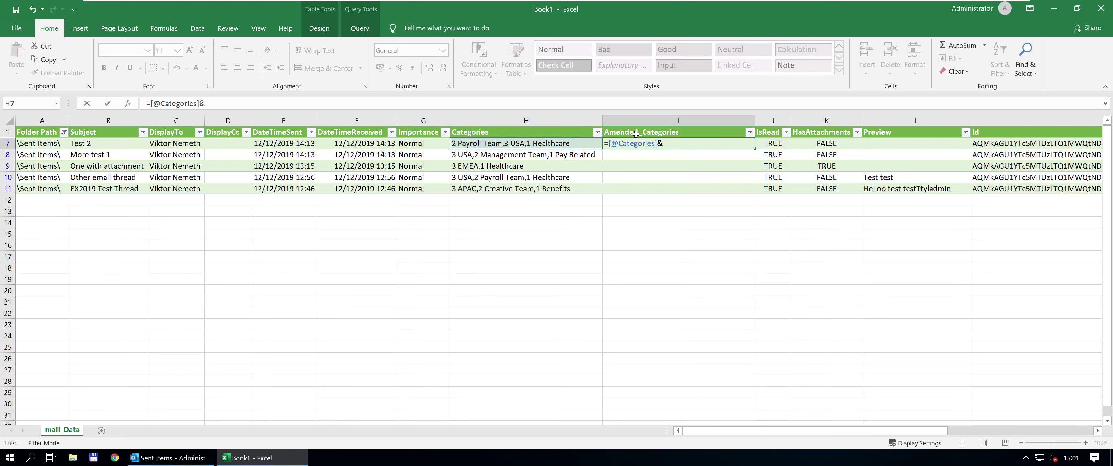
{"action": "type", "text": "IF(iser"}
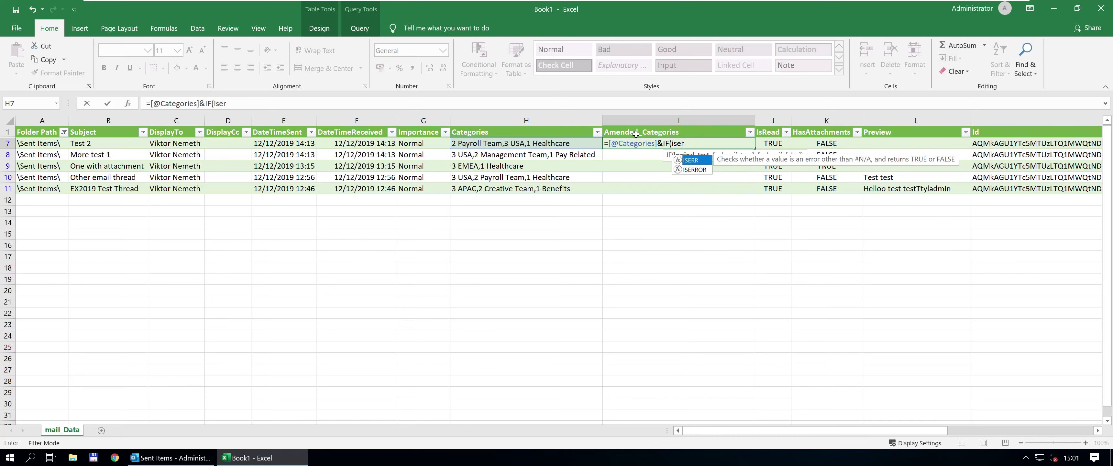
{"action": "key", "text": "Down"}
{"action": "key", "text": "Tab"}
{"action": "type", "text": "find"}
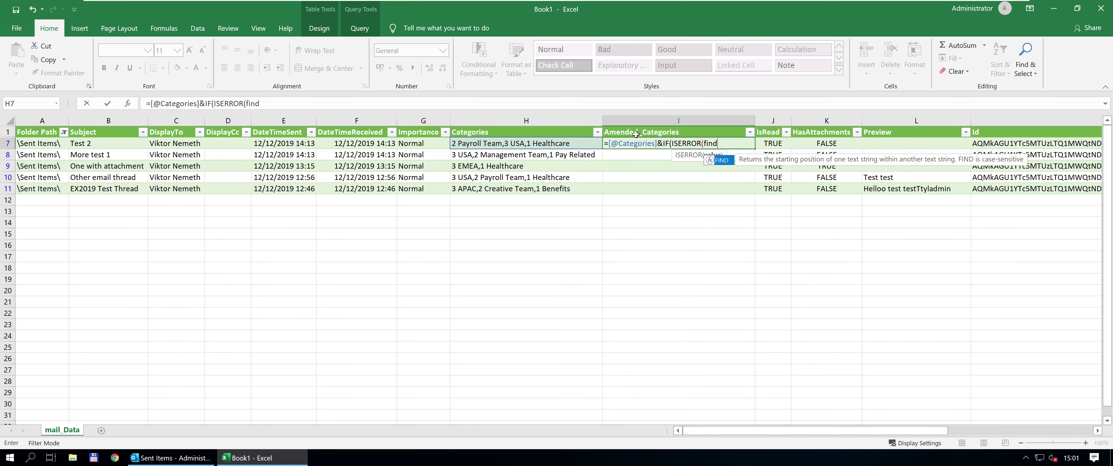
{"action": "key", "text": "Tab"}
{"action": "type", "text": "\"1\""}
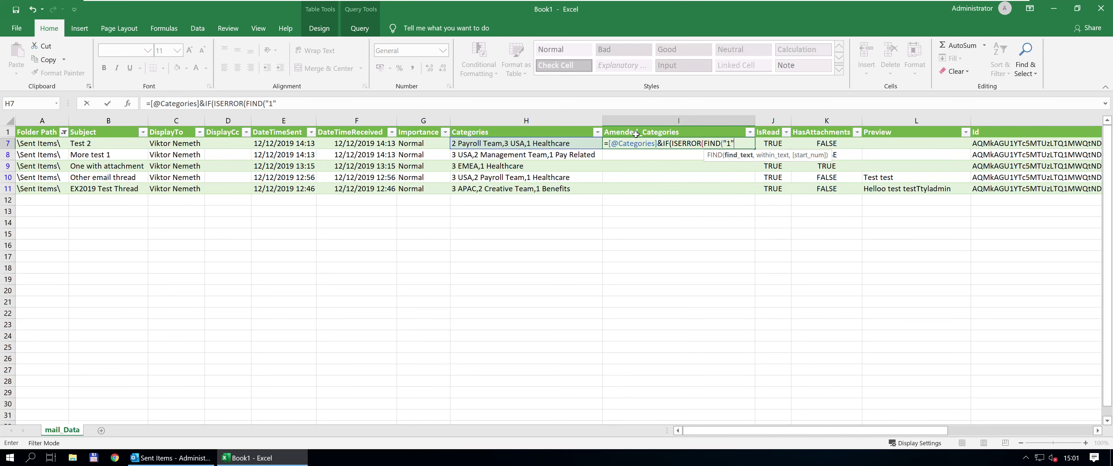
{"action": "type", "text": ","}
{"action": "key", "text": "Left"}
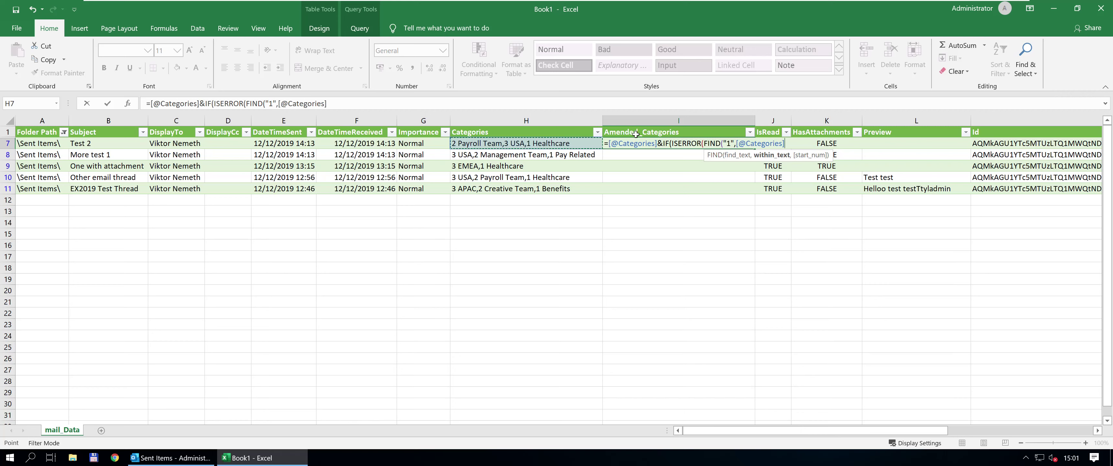
{"action": "type", "text": ")"}
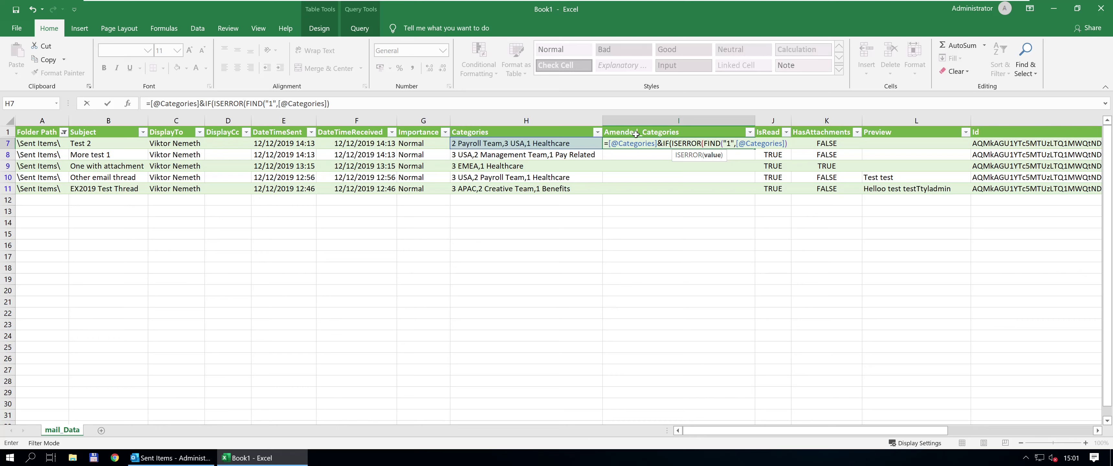
Complete the IF test so it returns ",1 Empty" on an error and empty text "" otherwise.
{"action": "type", "text": ","}
{"action": "key", "text": "BackSpace"}
{"action": "type", "text": "),"}
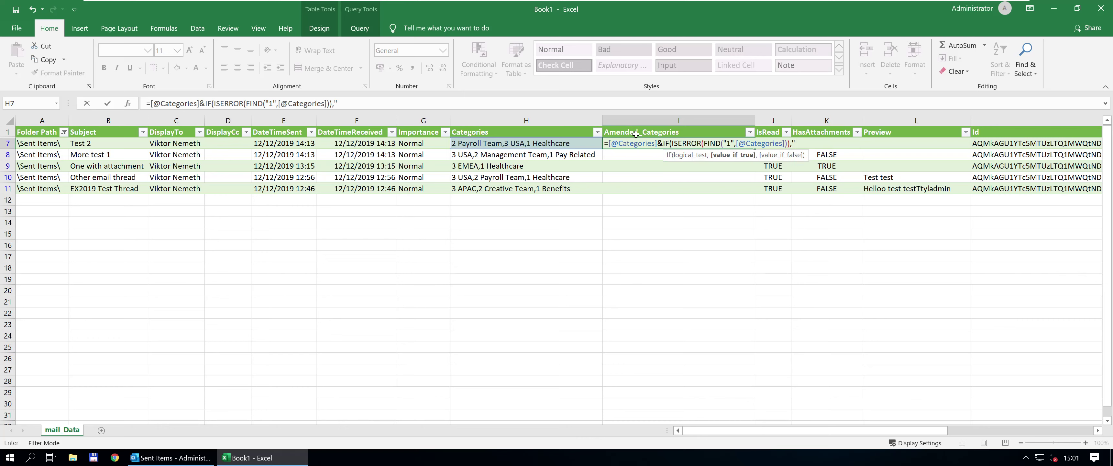
{"action": "type", "text": "\",1 Empty\",\"\")"}
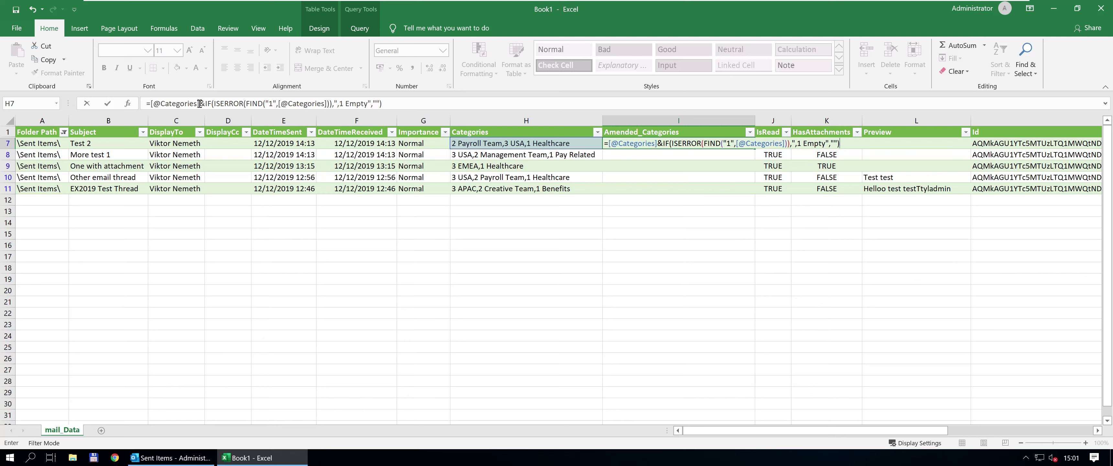
Append a copy of the &IF(ISERROR(FIND())) block to the formula and change it to find "2" and return ",2 Empty".
{"action": "left_click_drag", "start_coordinate": [199, 103], "coordinate": [404, 99]}
{"action": "key", "text": "ctrl+c"}
{"action": "left_click", "coordinate": [404, 100]}
{"action": "key", "text": "ctrl+v"}
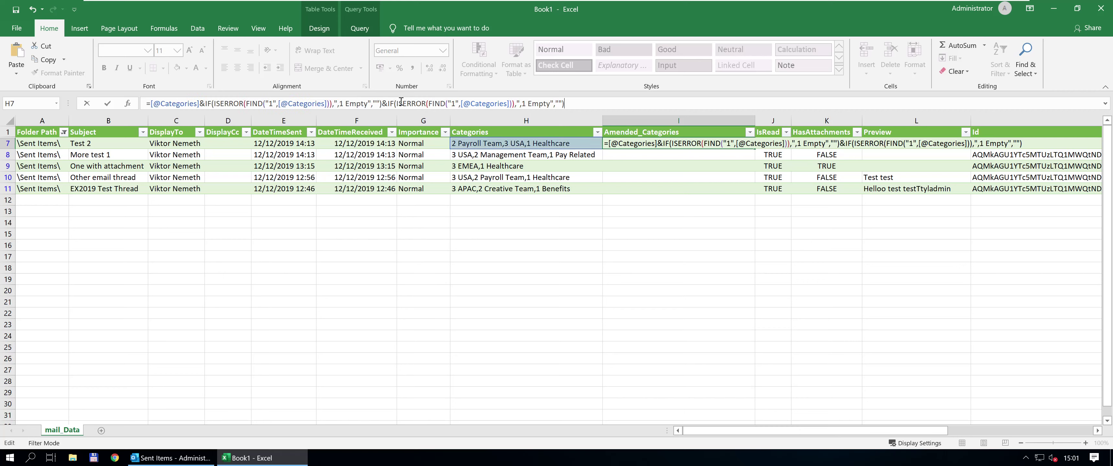
{"action": "double_click", "coordinate": [455, 104]}
{"action": "type", "text": "2"}
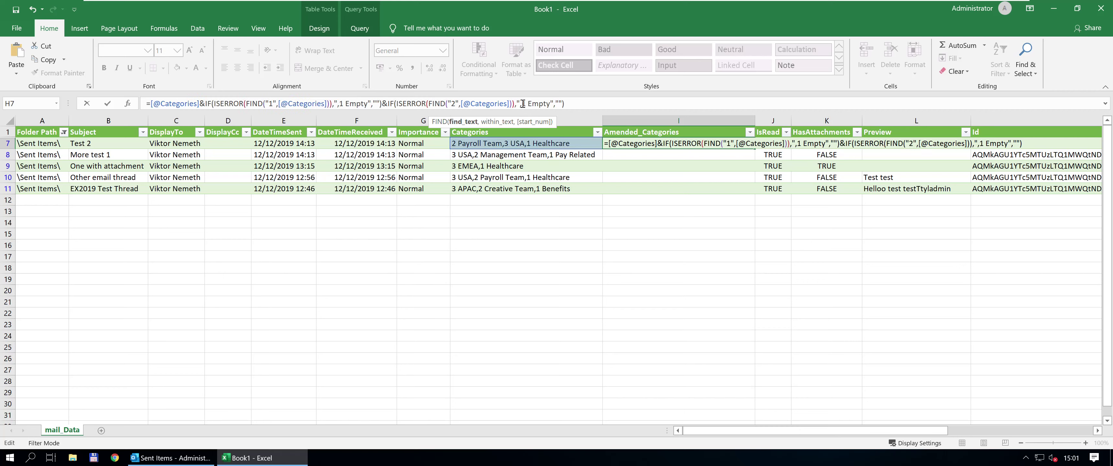
{"action": "double_click", "coordinate": [524, 104]}
{"action": "type", "text": "2"}
Append a third copy of the IF block to the formula and change it to find "3" and return ",3 Empty".
{"action": "left_click", "coordinate": [573, 103]}
{"action": "key", "text": "ctrl+v"}
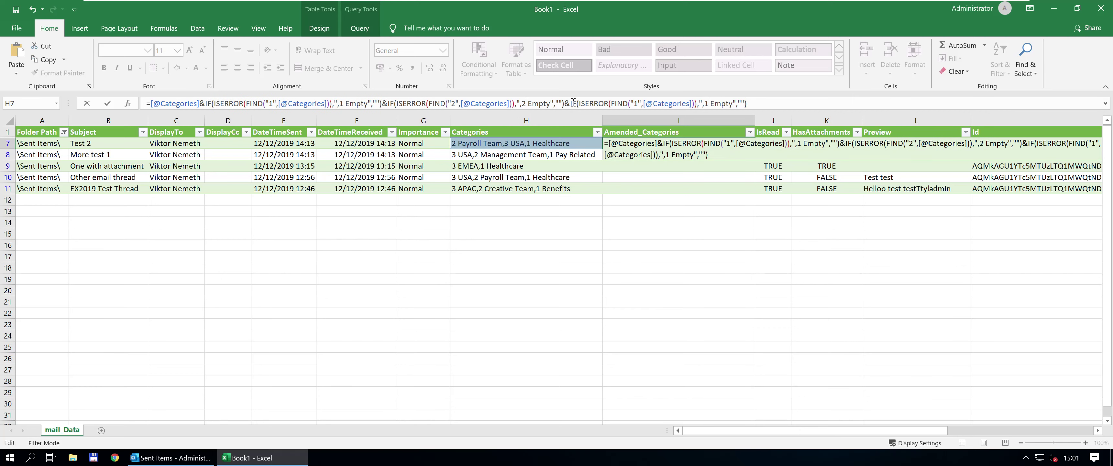
{"action": "double_click", "coordinate": [636, 104]}
{"action": "type", "text": "3"}
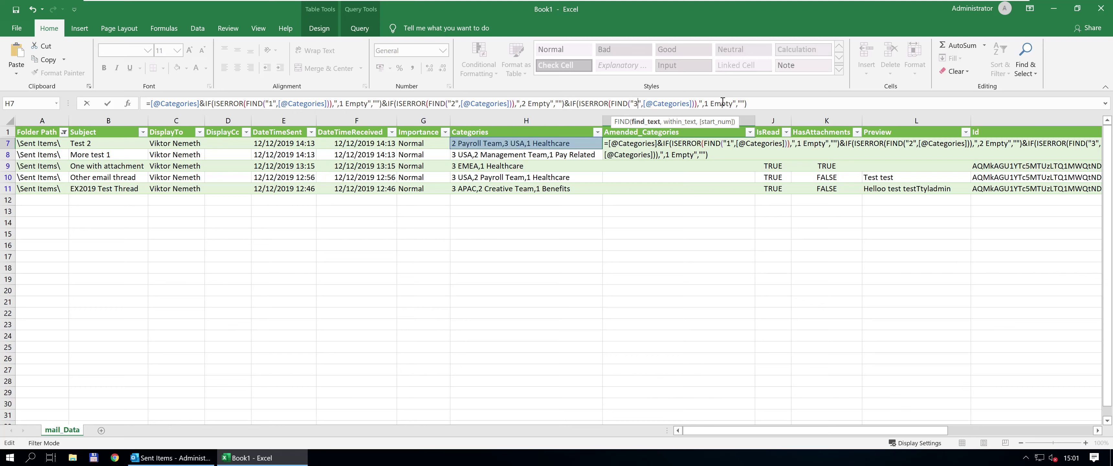
{"action": "double_click", "coordinate": [708, 104]}
{"action": "type", "text": "3"}
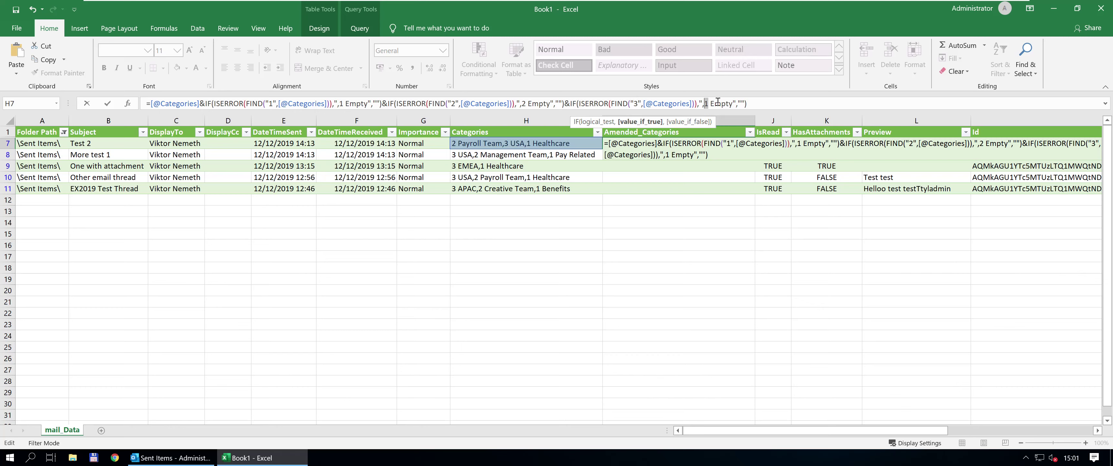
End the formula with &"," and enter it for the Amended_Categories column, then check the "One with attachment" row.
{"action": "left_click", "coordinate": [762, 103]}
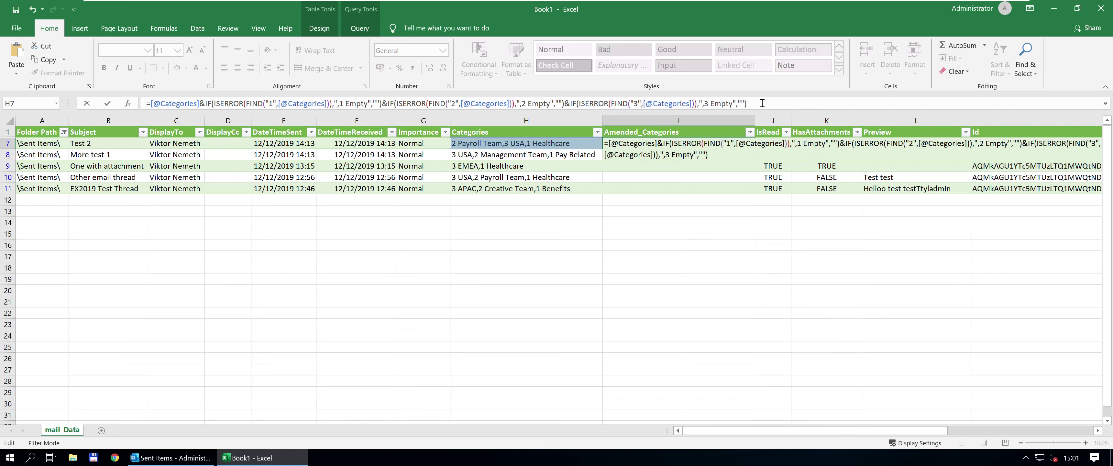
{"action": "type", "text": "&\",\""}
{"action": "key", "text": "ctrl+Return"}
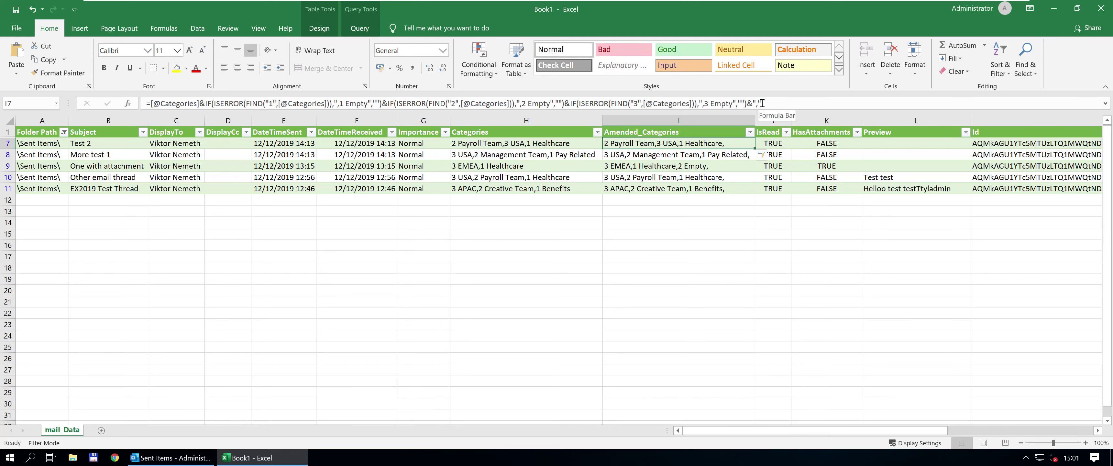
{"action": "key", "text": "Down"}
{"action": "key", "text": "Down"}
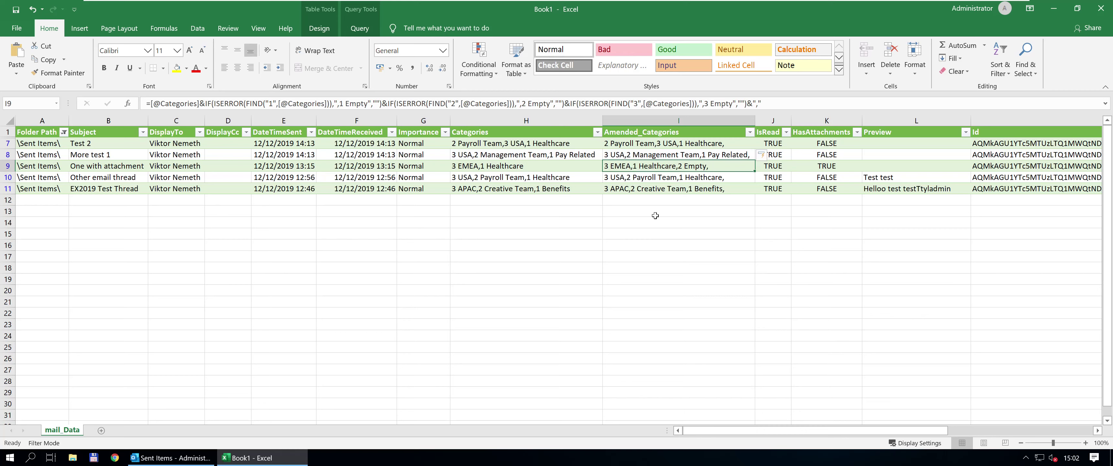
Enter the example category names "2 management" in F18 and "2 management support" in F19.
{"action": "left_click", "coordinate": [356, 269]}
{"action": "type", "text": "2 mn"}
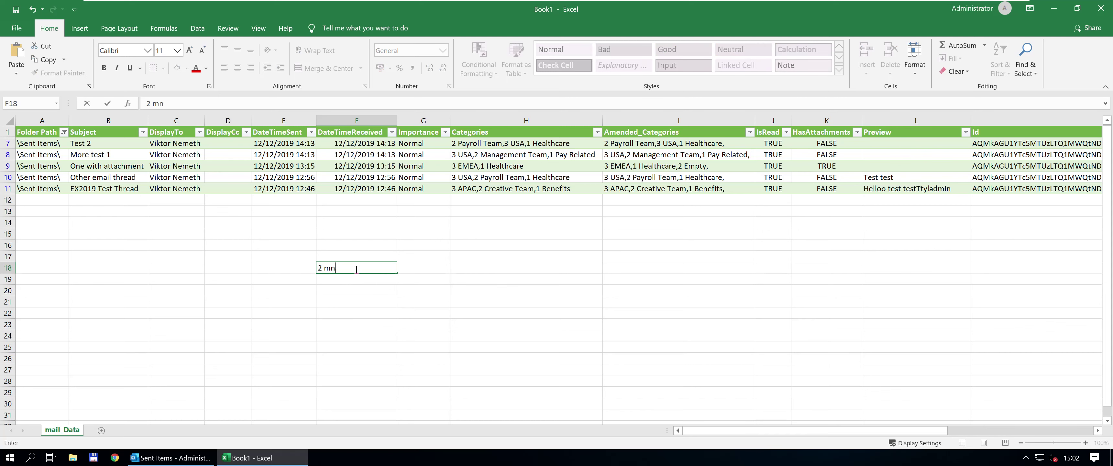
{"action": "type", "text": "age"}
{"action": "key", "text": "BackSpace"}
{"action": "key", "text": "BackSpace"}
{"action": "type", "text": "nagement"}
{"action": "key", "text": "Return"}
{"action": "type", "text": "2 m"}
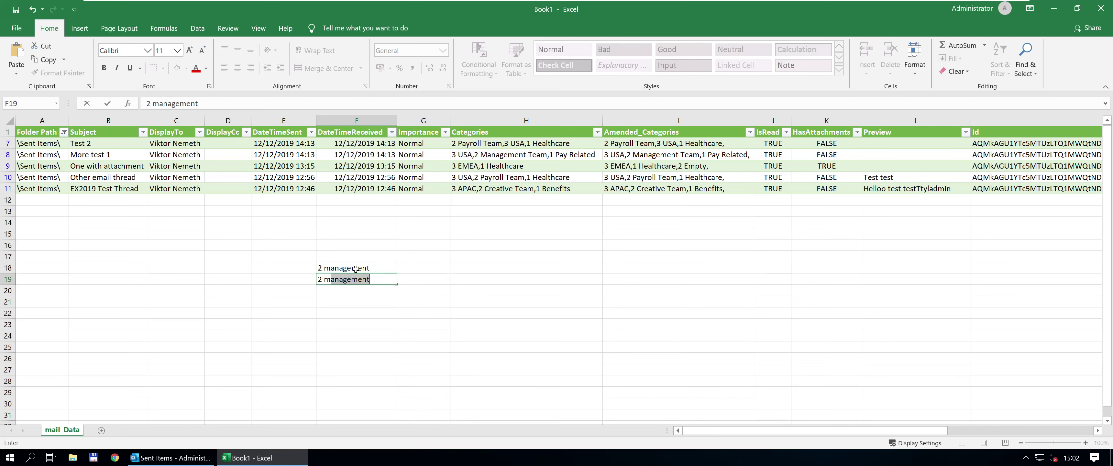
{"action": "type", "text": "anagement support"}
{"action": "key", "text": "Tab"}
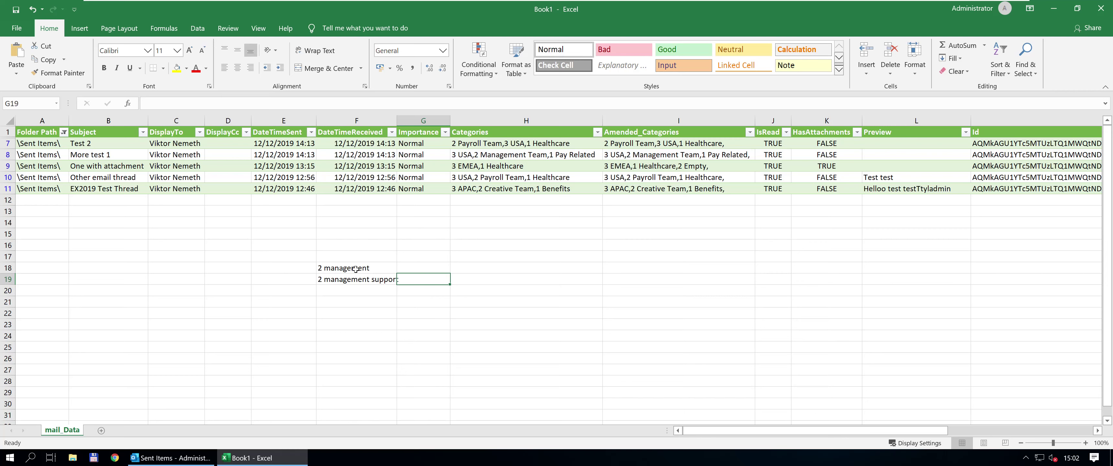
Delete the two example category names from F18:F19.
{"action": "left_click", "coordinate": [355, 269]}
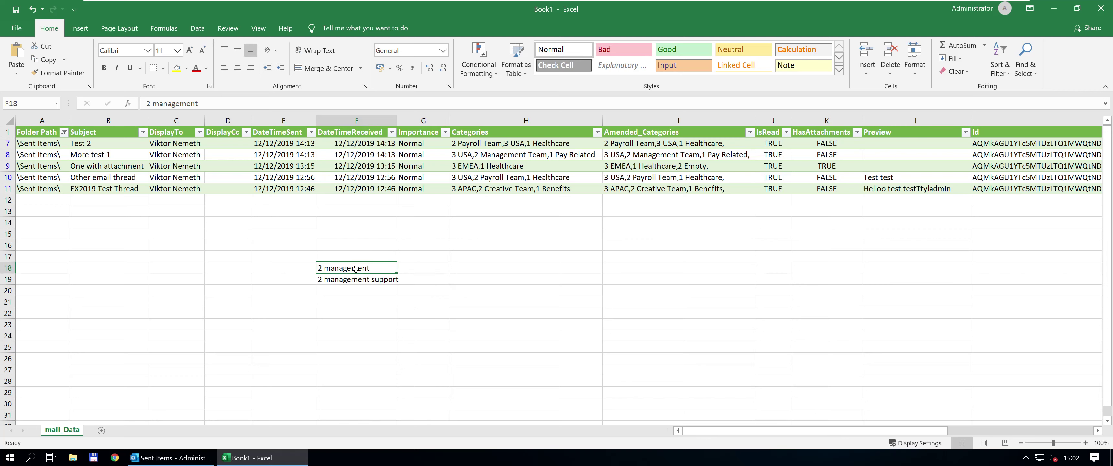
{"action": "key", "text": "Down"}
{"action": "key", "text": "Up"}
{"action": "key", "text": "shift+Down"}
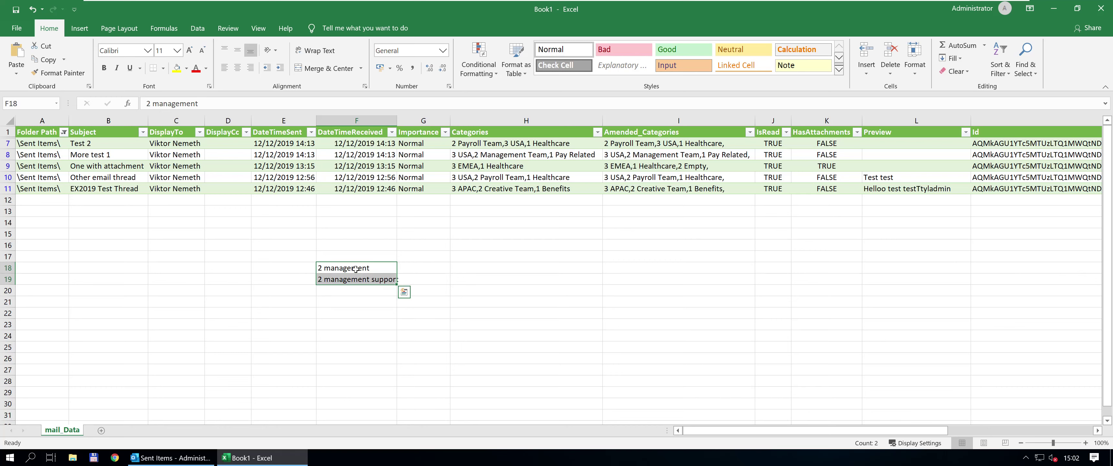
{"action": "key", "text": "Delete"}
{"action": "key", "text": "Right"}
{"action": "key", "text": "Right"}
{"action": "key", "text": "Right"}
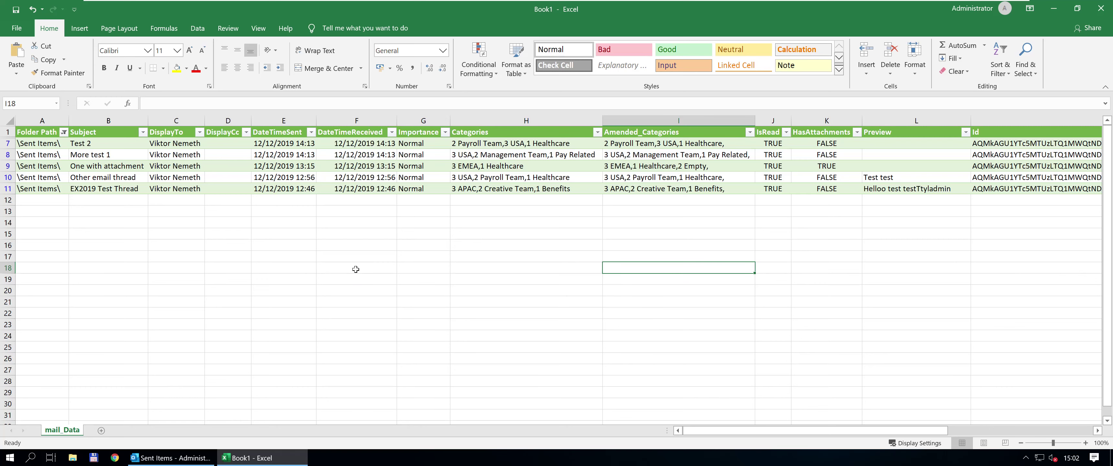
Copy the Amended_Categories column with its header and paste it into A1 of a new sheet.
{"action": "left_click_drag", "start_coordinate": [641, 133], "coordinate": [642, 187]}
{"action": "key", "text": "ctrl+c"}
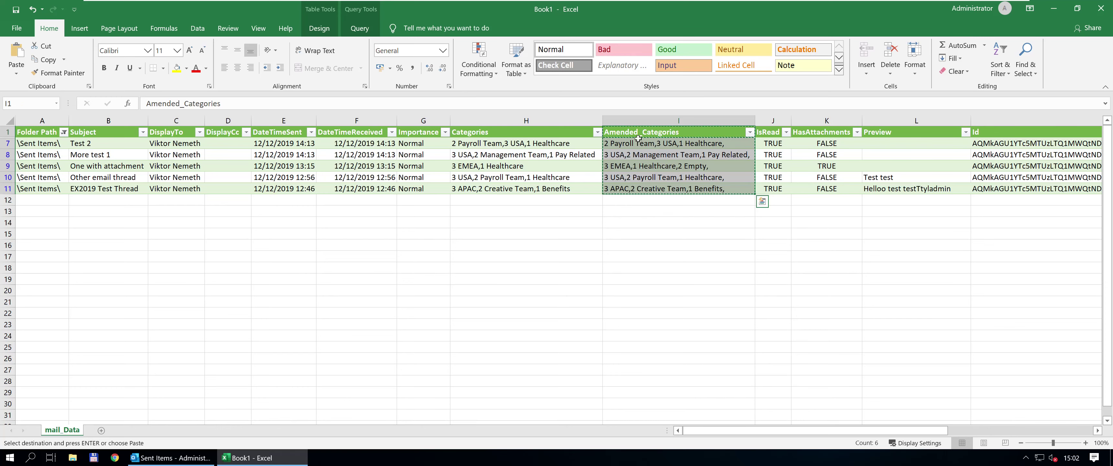
{"action": "left_click", "coordinate": [624, 117]}
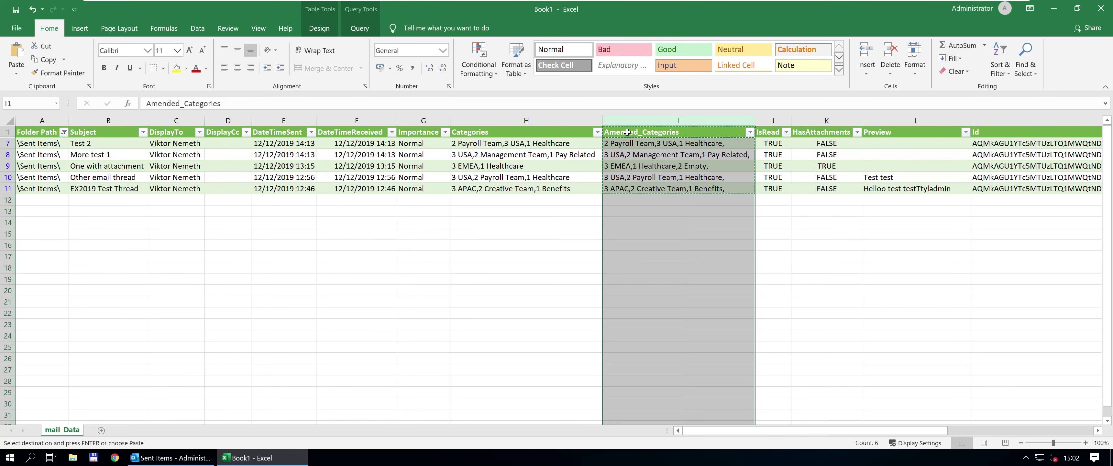
{"action": "key", "text": "ctrl+v"}
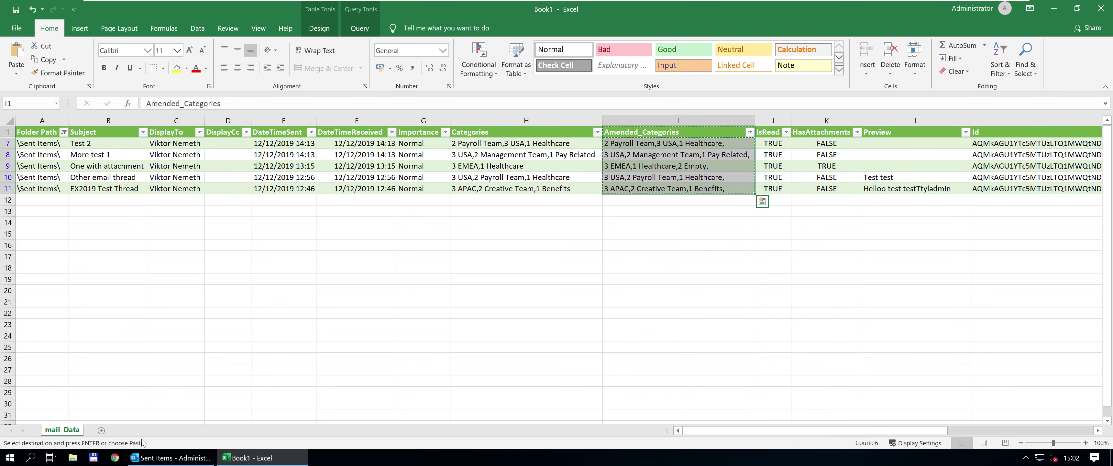
{"action": "left_click", "coordinate": [101, 430]}
{"action": "key", "text": "ctrl+v"}
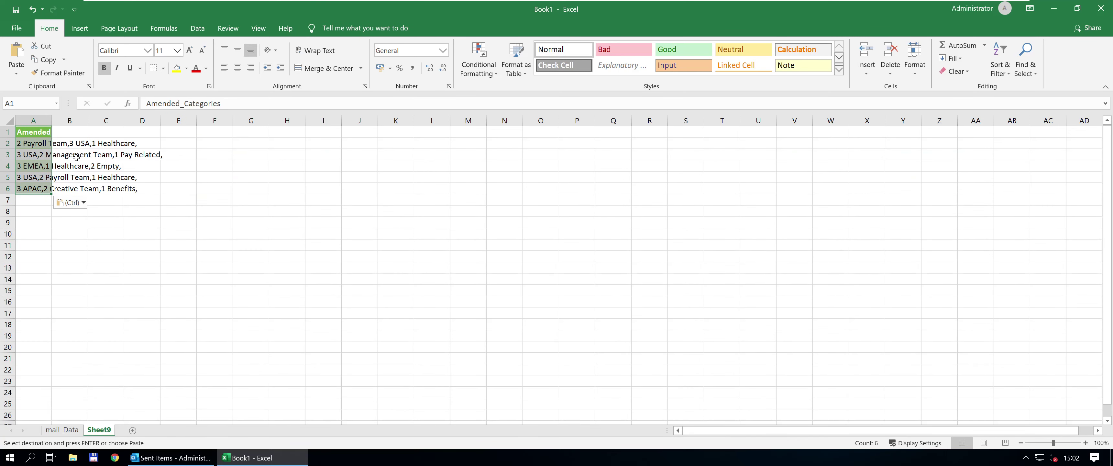
Rename the new sheet as list_categories.
{"action": "double_click", "coordinate": [103, 430]}
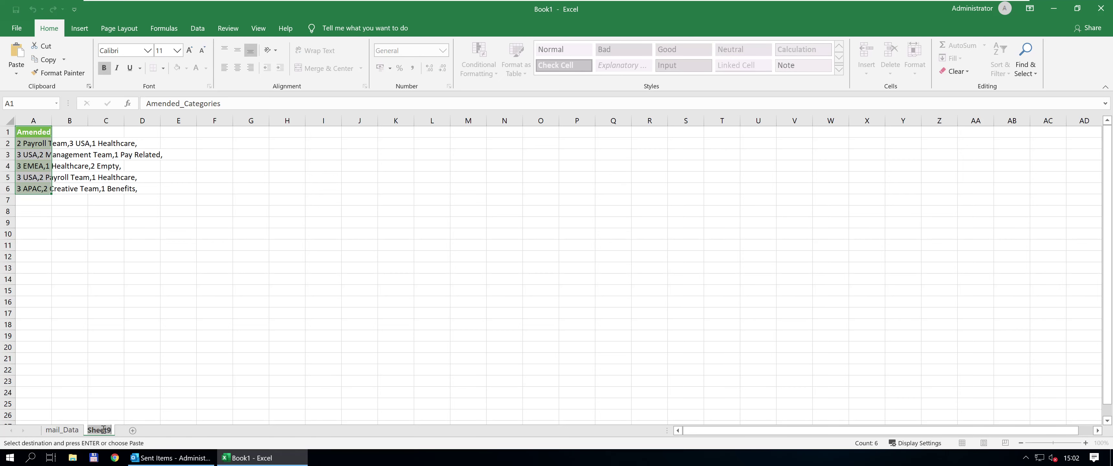
{"action": "type", "text": "list_categories"}
{"action": "key", "text": "Return"}
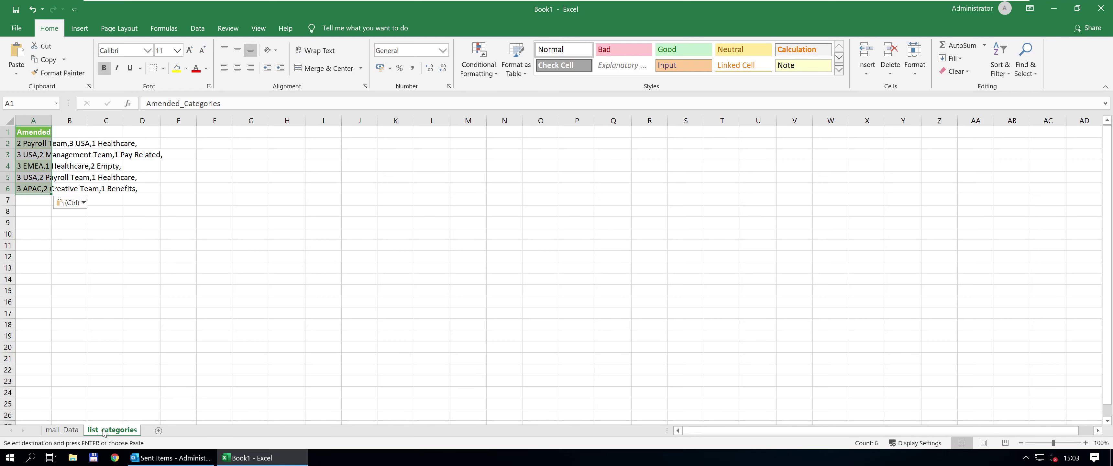
Split the pasted Amended_Categories entries into separate columns with Text to Columns, using only the comma as delimiter.
{"action": "left_click", "coordinate": [200, 29]}
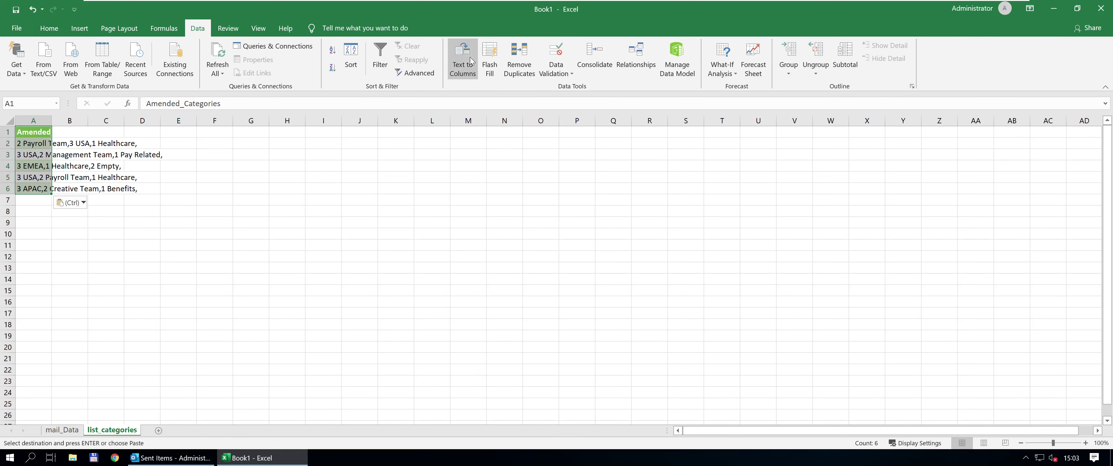
{"action": "left_click", "coordinate": [521, 64]}
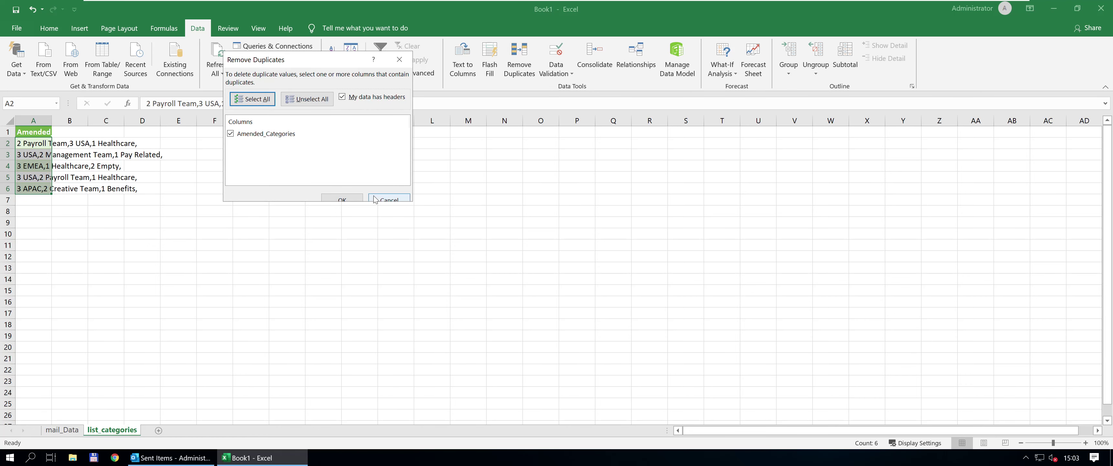
{"action": "left_click", "coordinate": [389, 199]}
{"action": "left_click", "coordinate": [463, 60]}
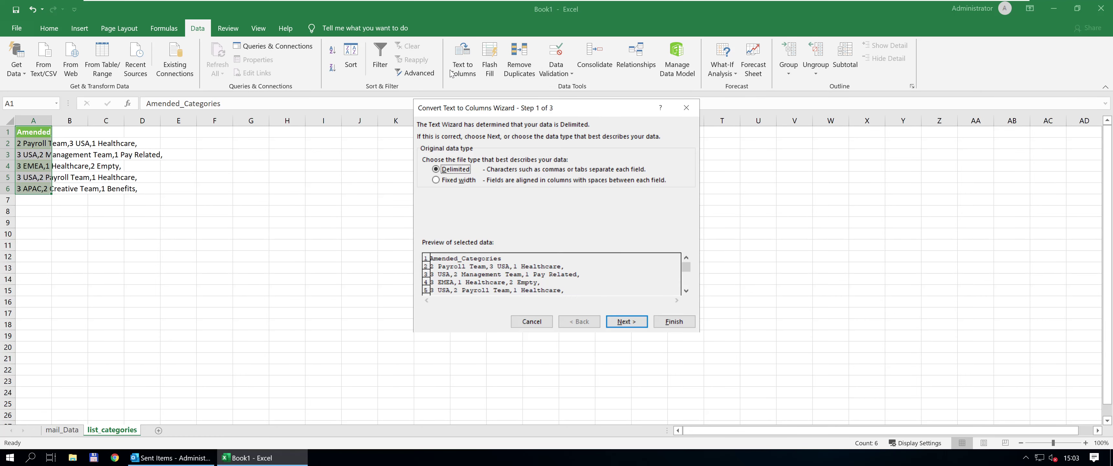
{"action": "left_click", "coordinate": [626, 322]}
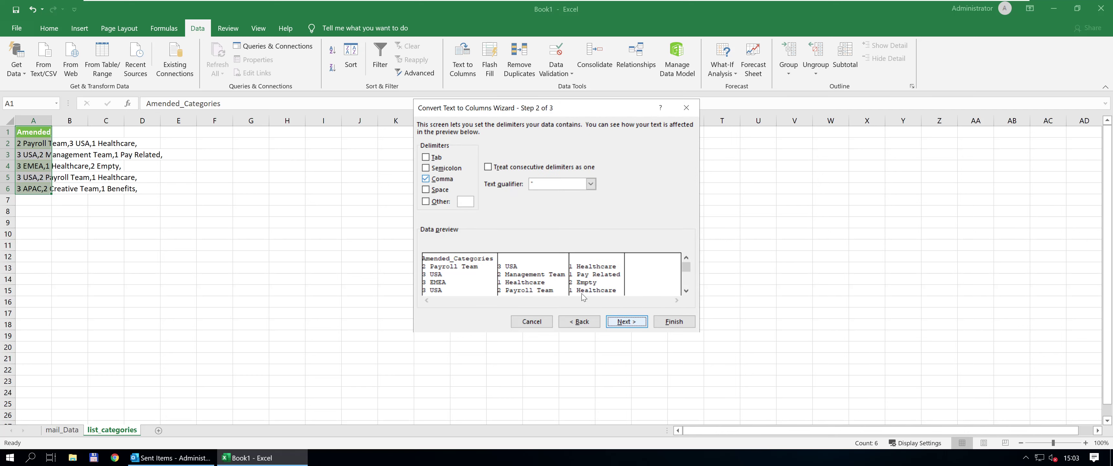
{"action": "left_click", "coordinate": [439, 190]}
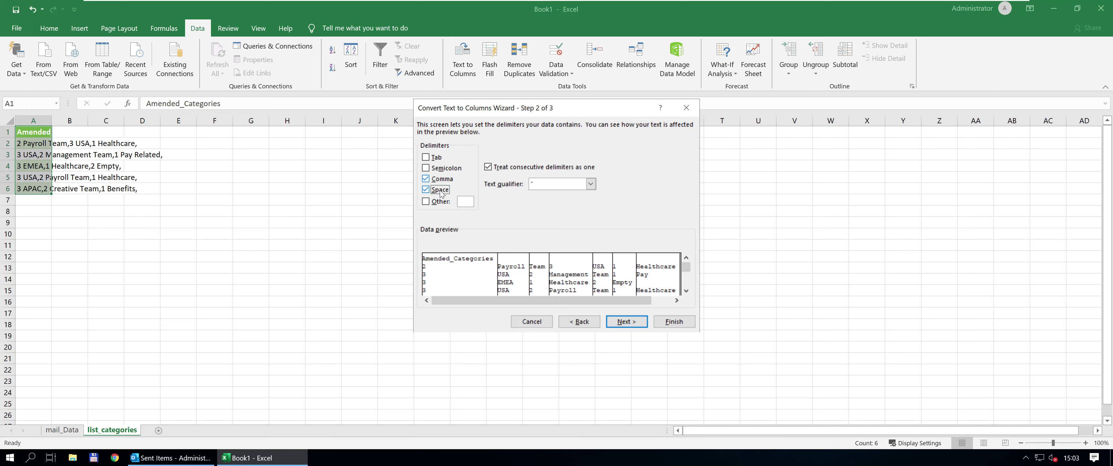
{"action": "left_click", "coordinate": [440, 190]}
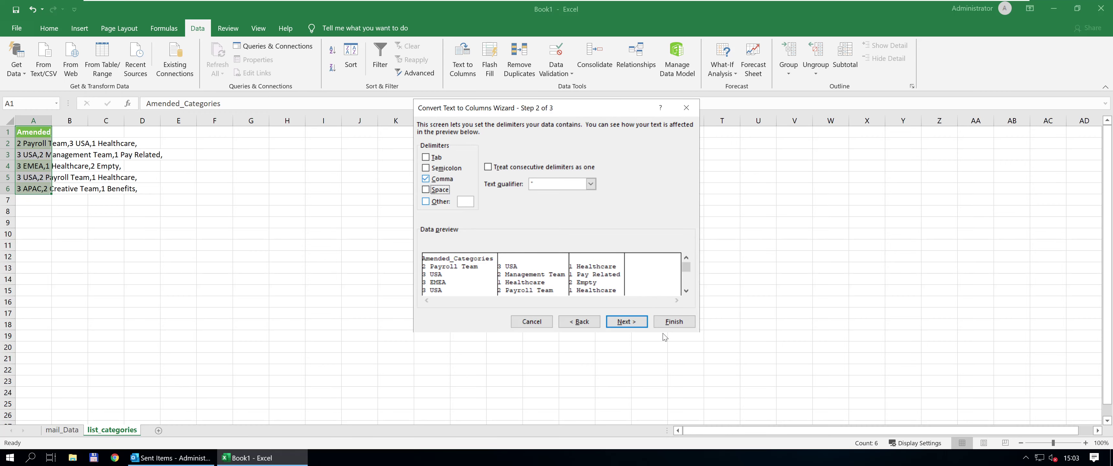
{"action": "left_click", "coordinate": [674, 322]}
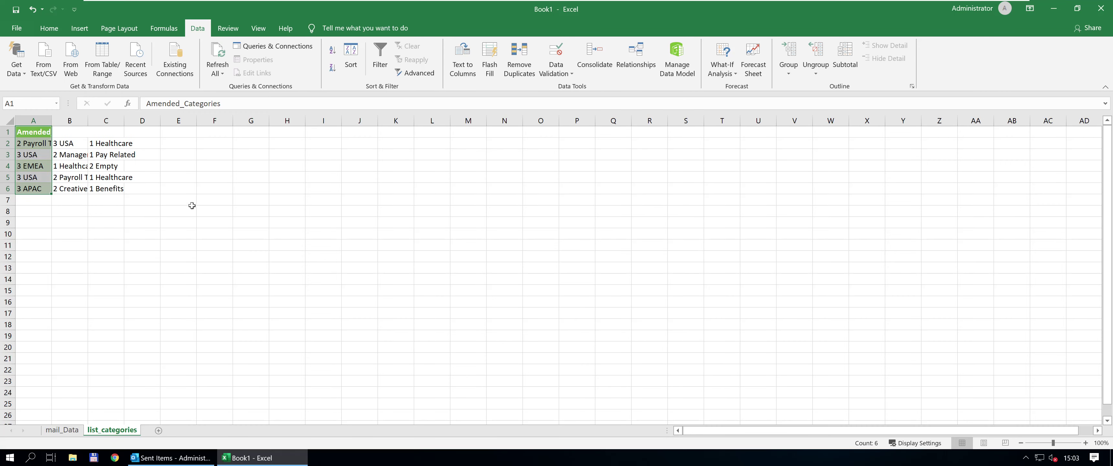
Move the split categories from B2:B6 and C2:C6 beneath the entries in column A, starting at A7 and A12.
{"action": "left_click_drag", "start_coordinate": [63, 145], "coordinate": [64, 191]}
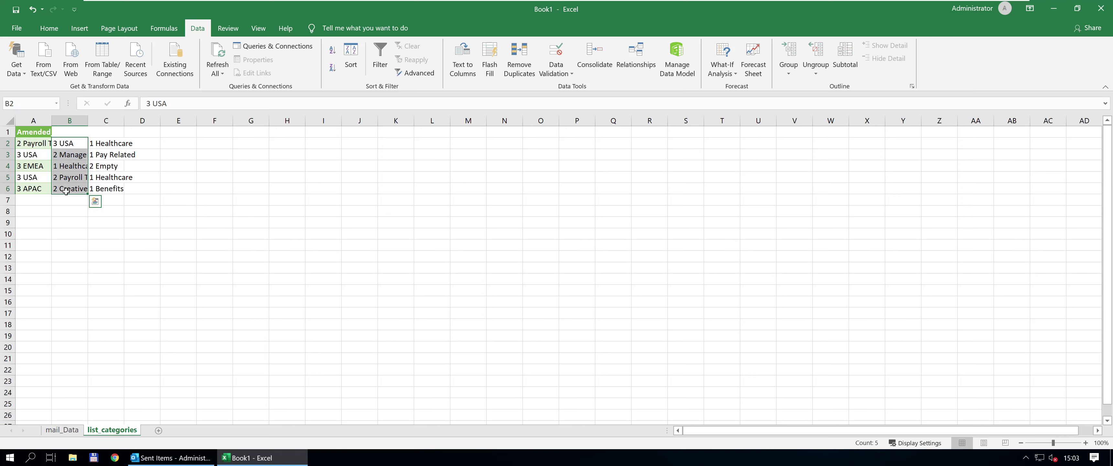
{"action": "key", "text": "ctrl+c"}
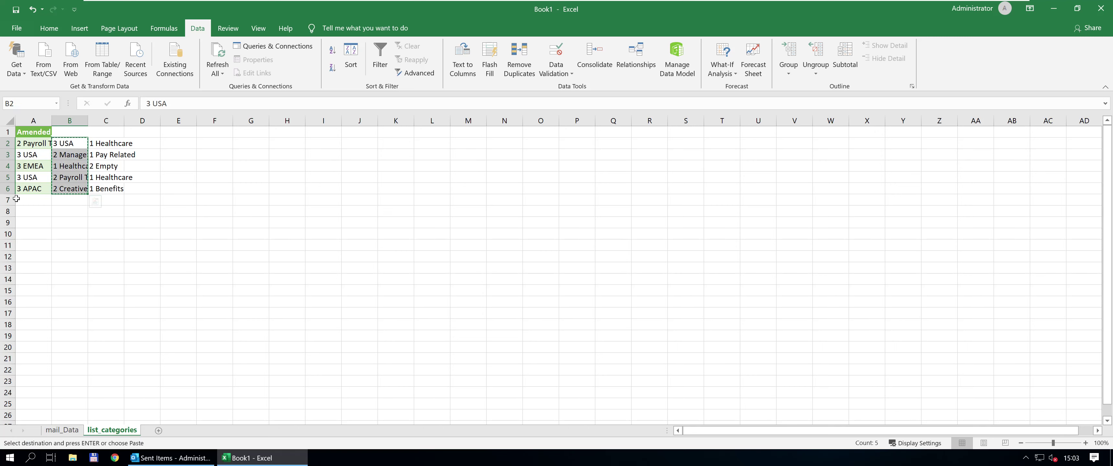
{"action": "left_click", "coordinate": [37, 200]}
{"action": "key", "text": "ctrl+v"}
{"action": "left_click_drag", "start_coordinate": [97, 147], "coordinate": [106, 191]}
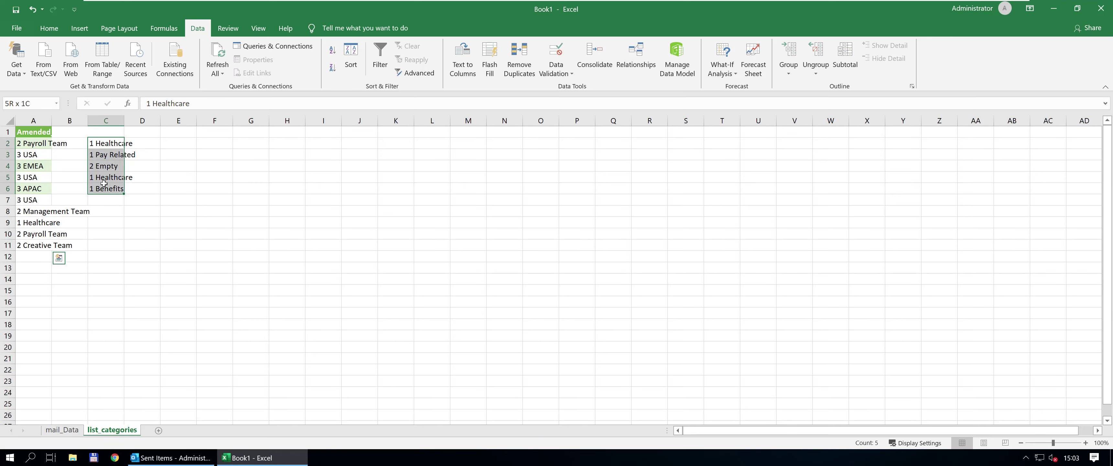
{"action": "key", "text": "ctrl+x"}
{"action": "left_click", "coordinate": [36, 255]}
{"action": "key", "text": "ctrl+v"}
Sort the stacked category list in ascending order and remove its duplicates, treating the first row as a header.
{"action": "left_click", "coordinate": [35, 165]}
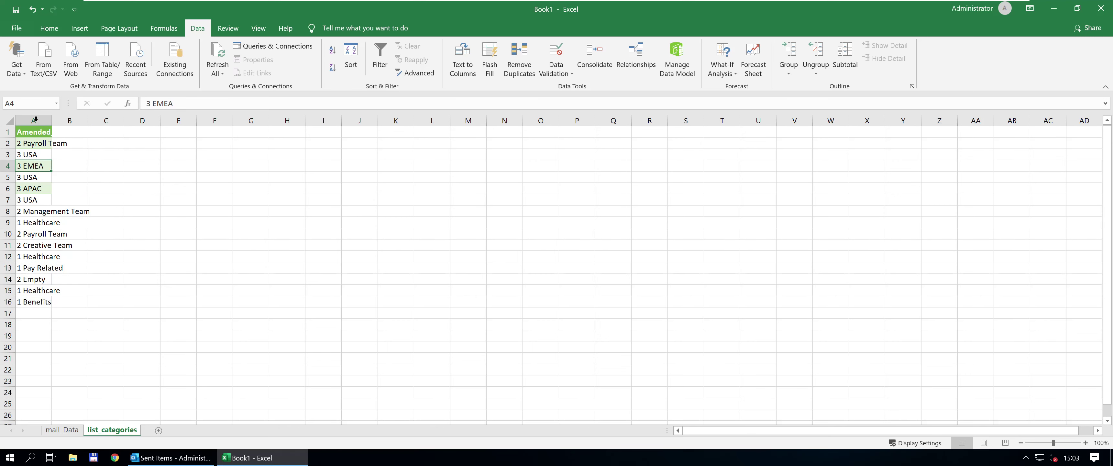
{"action": "left_click", "coordinate": [332, 50]}
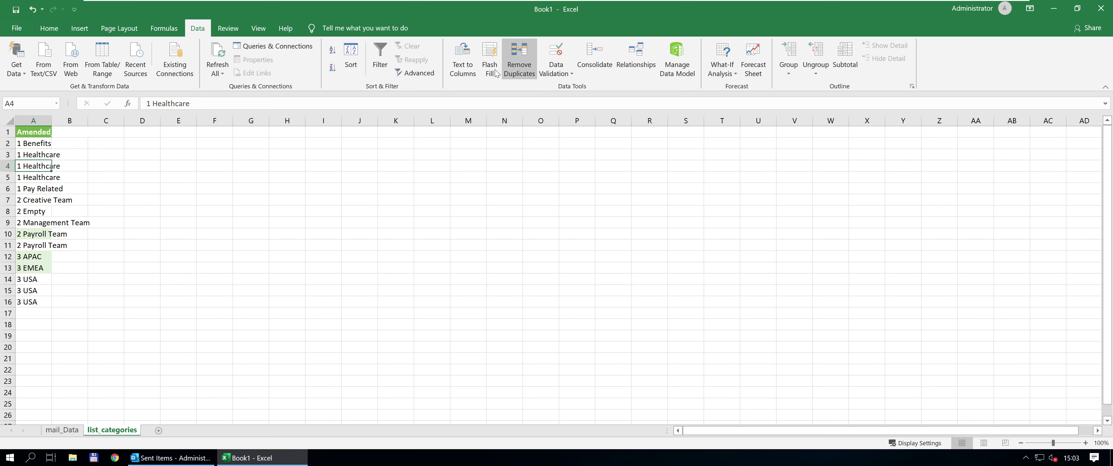
{"action": "left_click", "coordinate": [519, 60]}
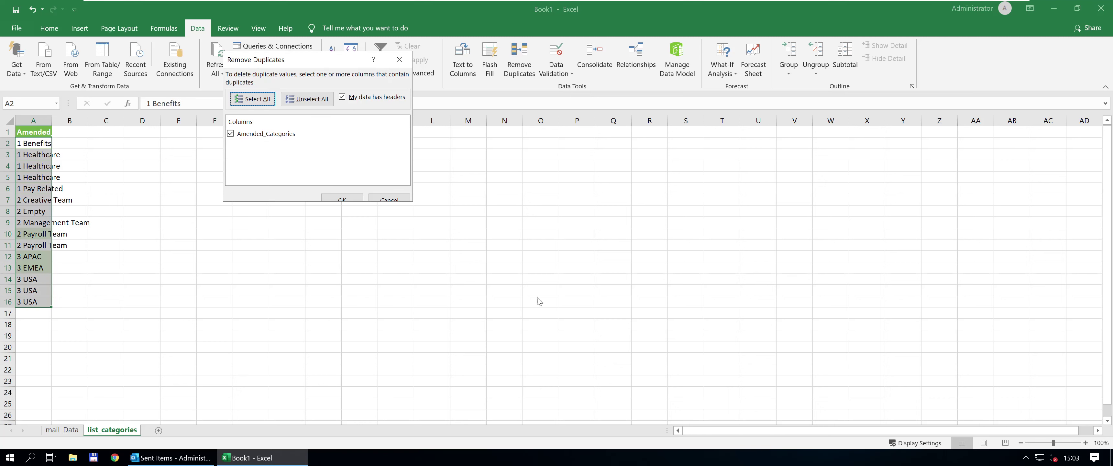
{"action": "left_click", "coordinate": [342, 199]}
{"action": "left_click", "coordinate": [560, 262]}
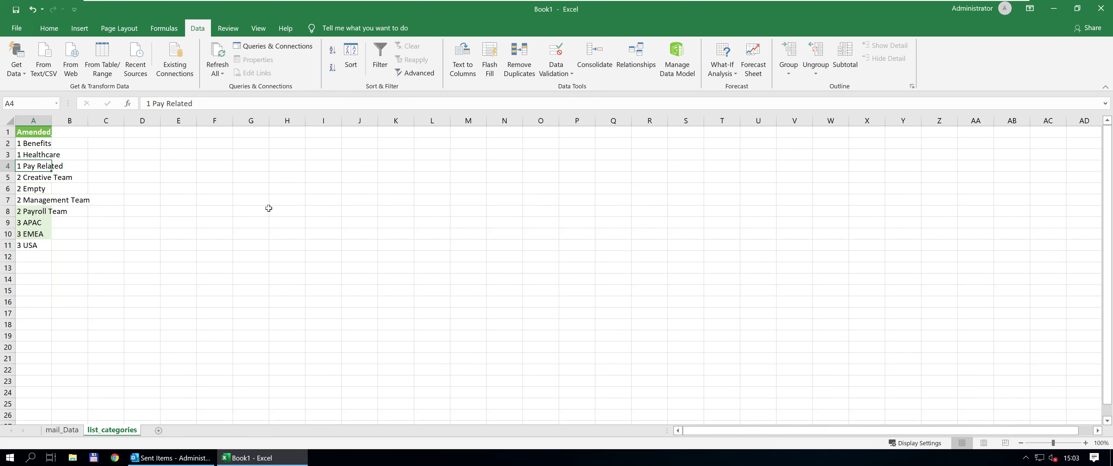
Move the categories starting with 2 to column B and those starting with 3 to column C, both from row 2.
{"action": "left_click", "coordinate": [32, 177]}
{"action": "left_click", "coordinate": [36, 212], "text": "shift"}
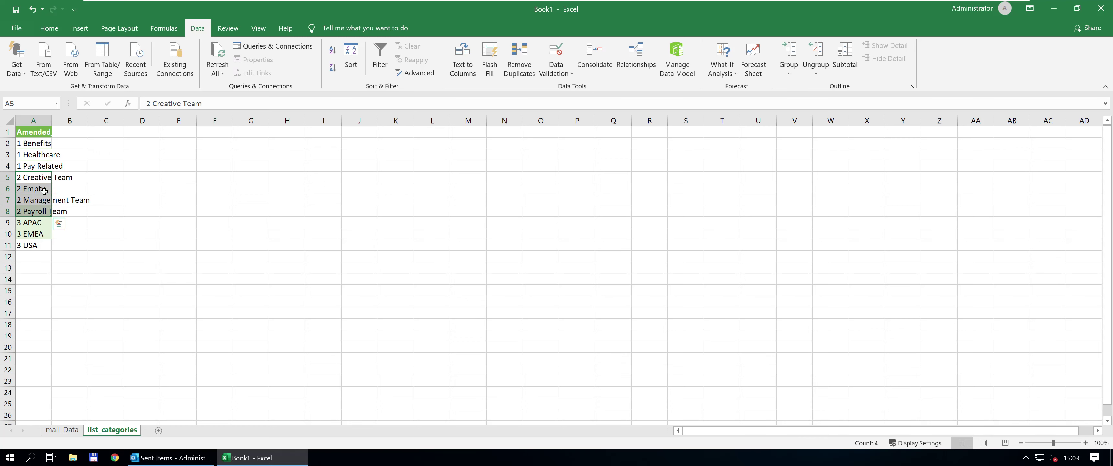
{"action": "key", "text": "ctrl+x"}
{"action": "left_click", "coordinate": [73, 142]}
{"action": "key", "text": "ctrl+v"}
{"action": "left_click_drag", "start_coordinate": [36, 222], "coordinate": [36, 245]}
{"action": "key", "text": "ctrl+x"}
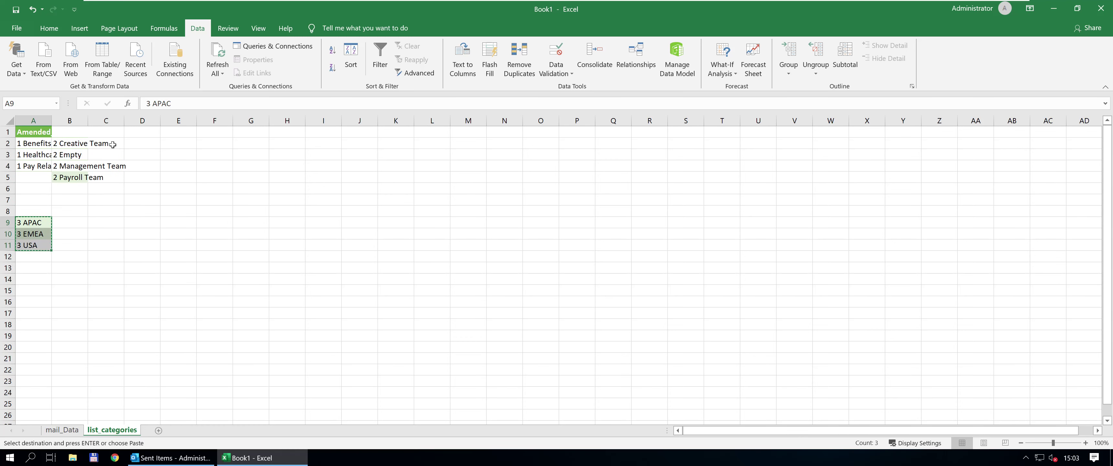
{"action": "left_click", "coordinate": [113, 144]}
{"action": "key", "text": "ctrl+v"}
Enter the headers Subject, Team and Region in A1:C1.
{"action": "left_click", "coordinate": [43, 131]}
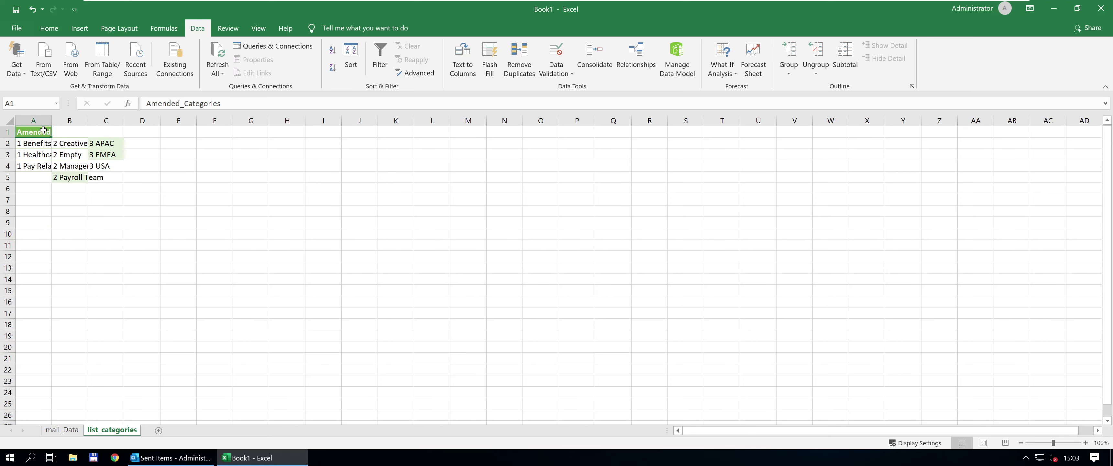
{"action": "type", "text": "Su"}
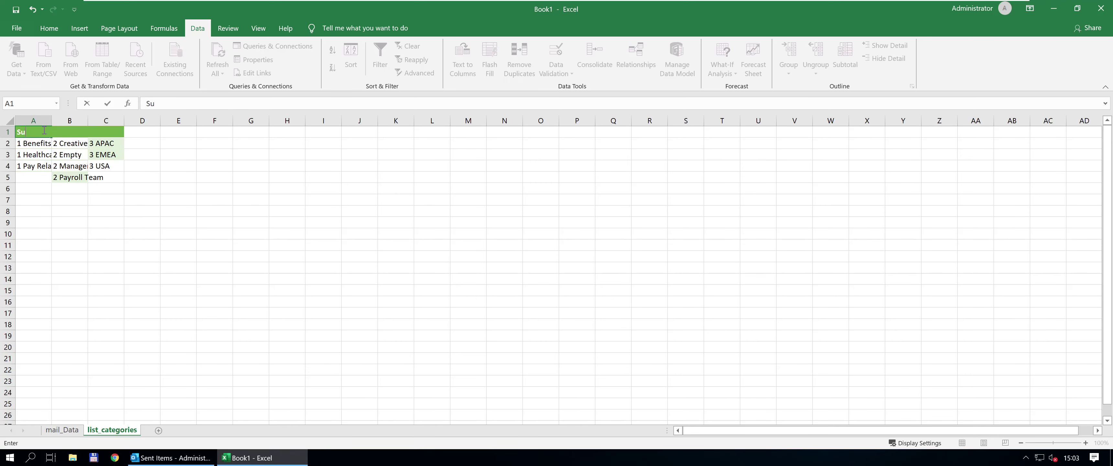
{"action": "type", "text": "bject"}
{"action": "key", "text": "Tab"}
{"action": "type", "text": "Team"}
{"action": "key", "text": "Tab"}
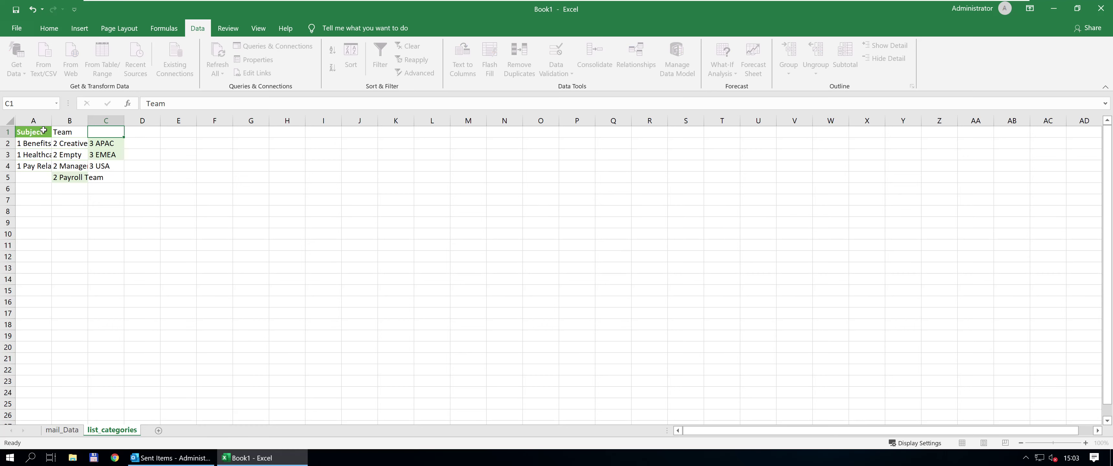
{"action": "type", "text": "Region"}
{"action": "key", "text": "Return"}
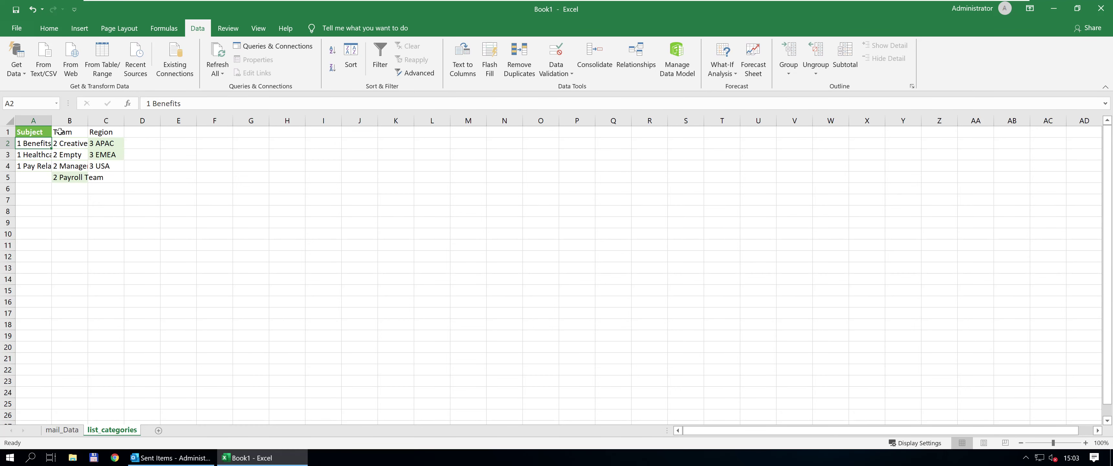
Add the missing entries "1 Empty" in A5 under Subject and "3 Empty" in C5 under Region.
{"action": "left_click", "coordinate": [72, 158]}
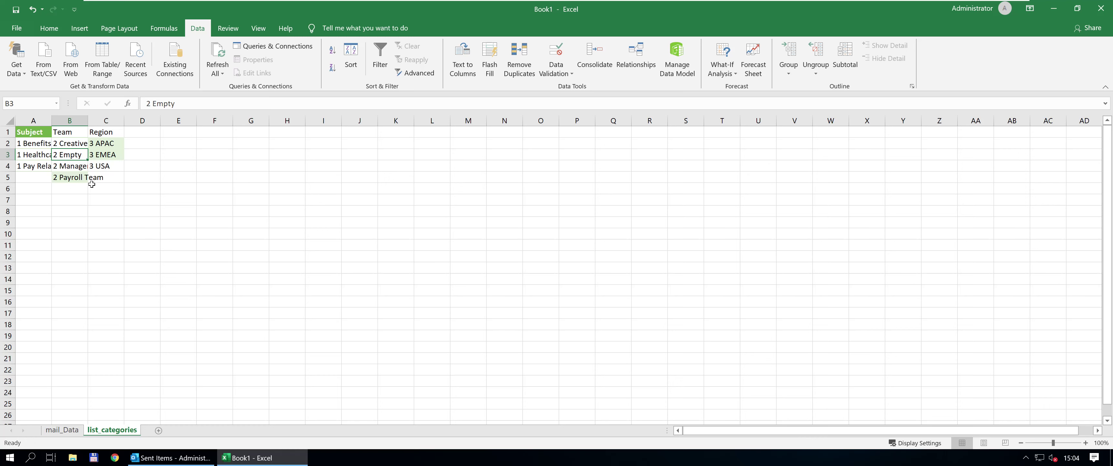
{"action": "left_click", "coordinate": [24, 169]}
{"action": "left_click", "coordinate": [27, 176]}
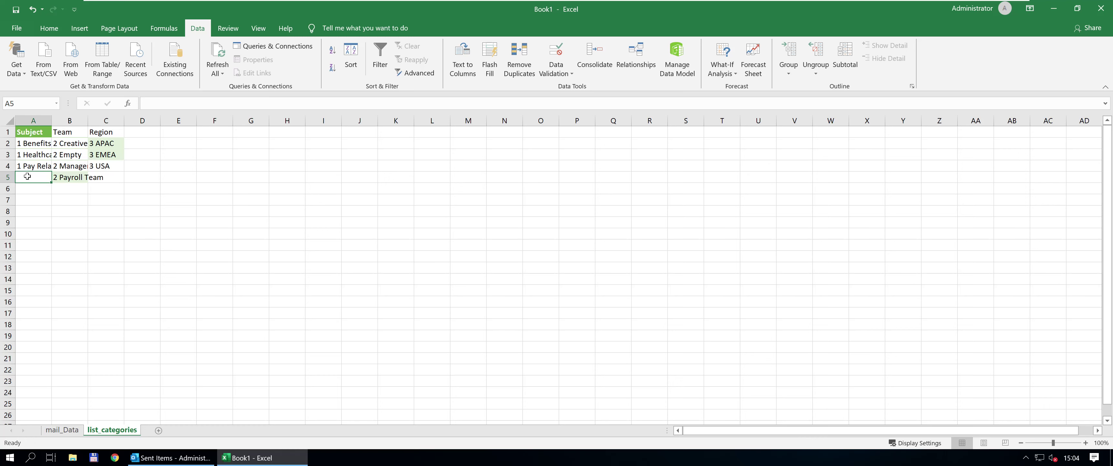
{"action": "type", "text": "1 Empty"}
{"action": "key", "text": "Tab"}
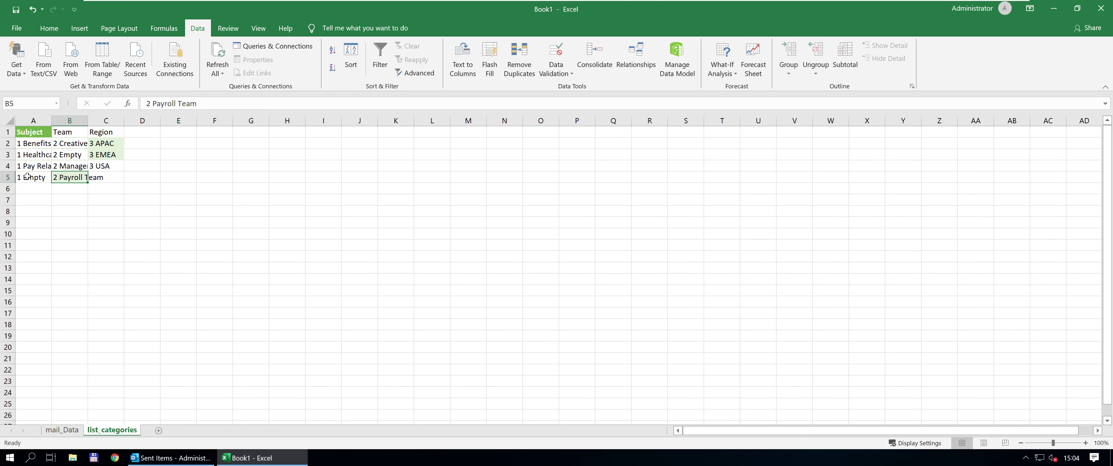
{"action": "key", "text": "Tab"}
{"action": "type", "text": "3 Em"}
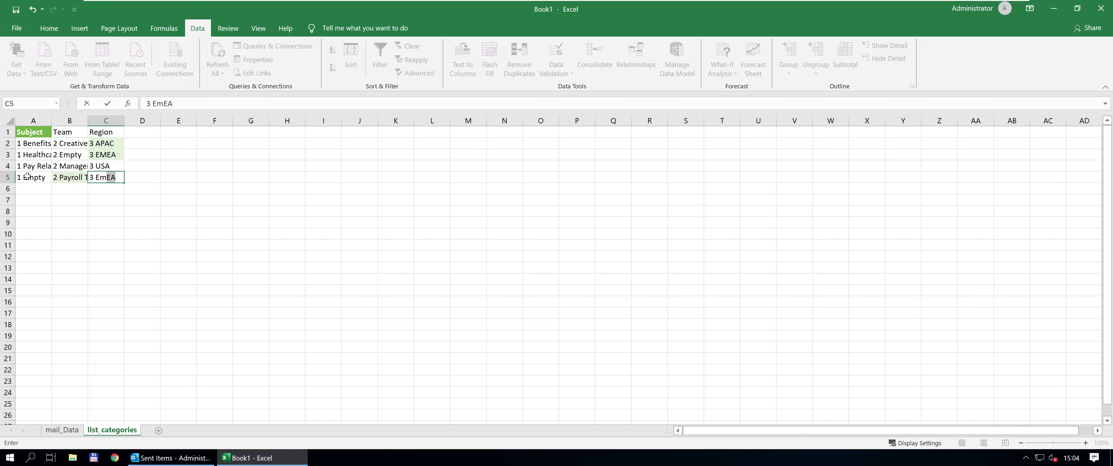
{"action": "type", "text": "tty"}
{"action": "key", "text": "Return"}
{"action": "key", "text": "Up"}
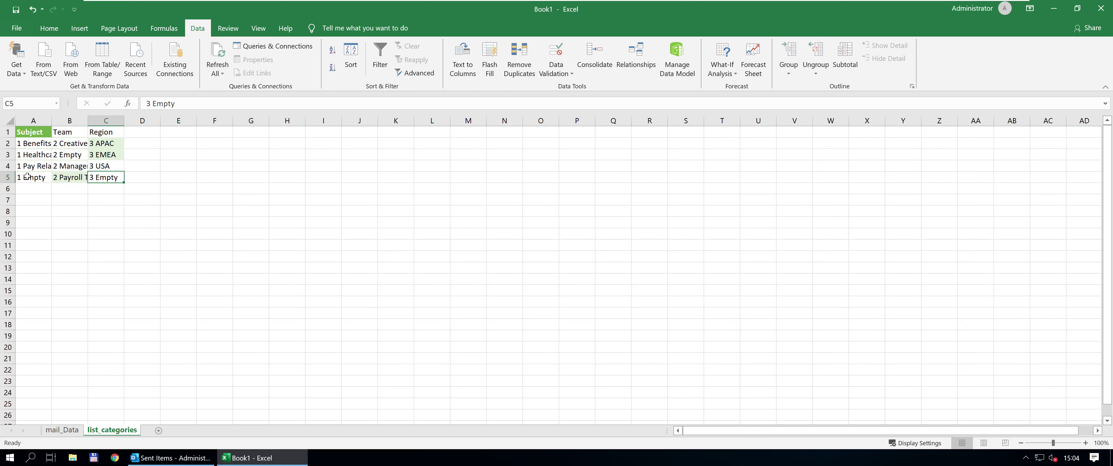
Autofit the widths of the Subject, Team and Region columns to their contents.
{"action": "key", "text": "Up"}
{"action": "key", "text": "ctrl+a"}
{"action": "key", "text": "alt+o"}
{"action": "key", "text": "c"}
{"action": "key", "text": "a"}
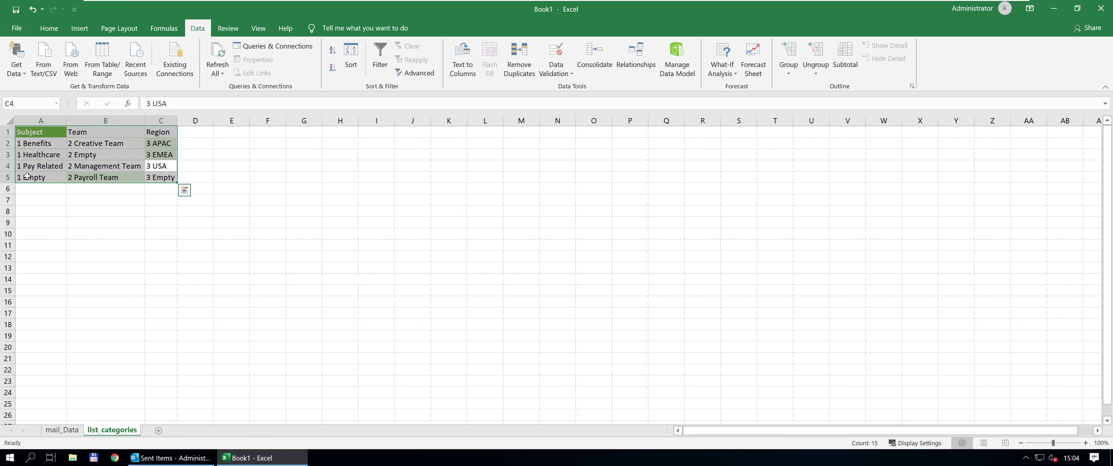
Convert the Subject list in A1:A5 into its own table with headers.
{"action": "left_click_drag", "start_coordinate": [39, 130], "coordinate": [37, 178]}
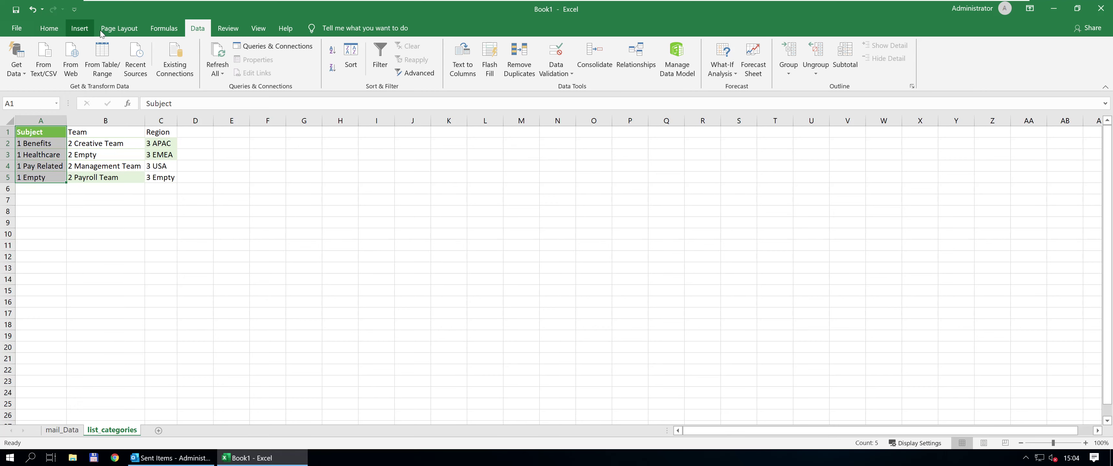
{"action": "left_click", "coordinate": [81, 29]}
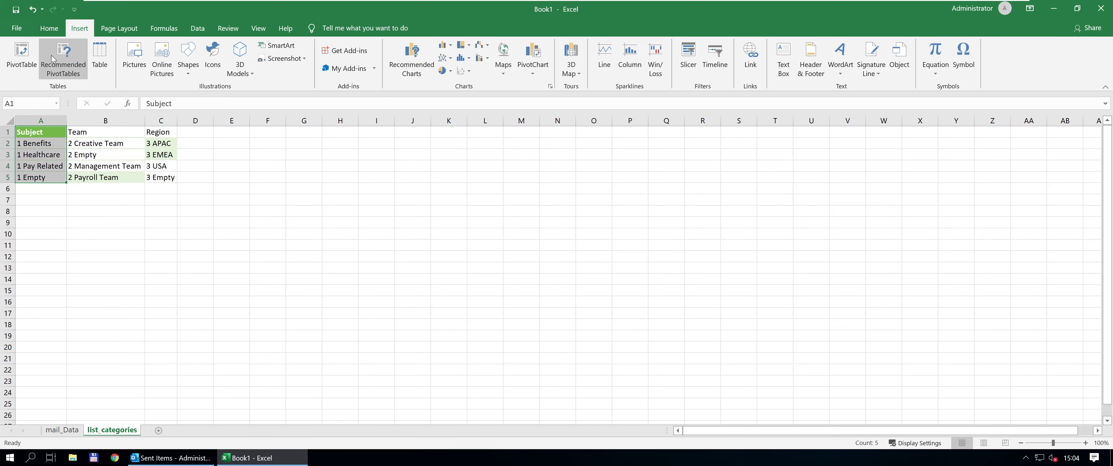
{"action": "left_click", "coordinate": [106, 69]}
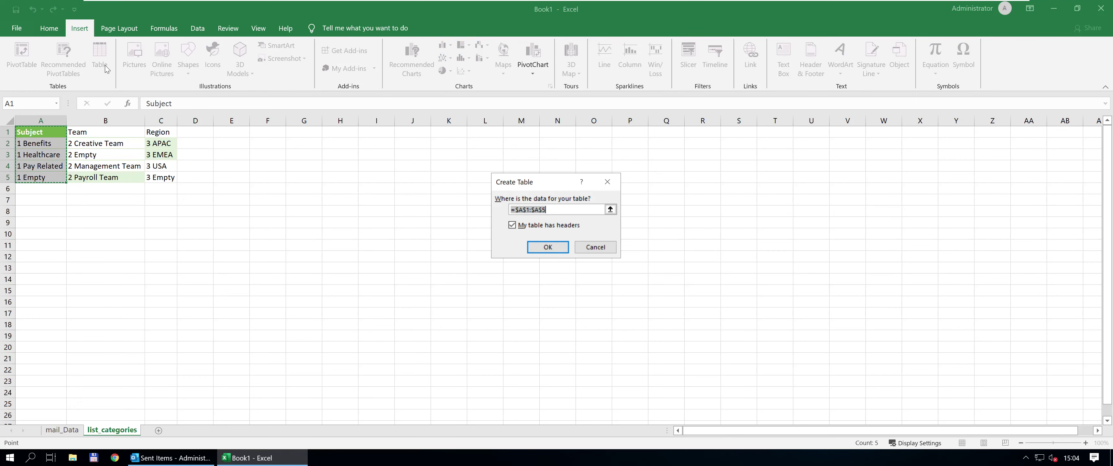
{"action": "left_click", "coordinate": [549, 246]}
Convert the Team list in B1:B5 into a separate table with headers.
{"action": "left_click_drag", "start_coordinate": [112, 131], "coordinate": [108, 177]}
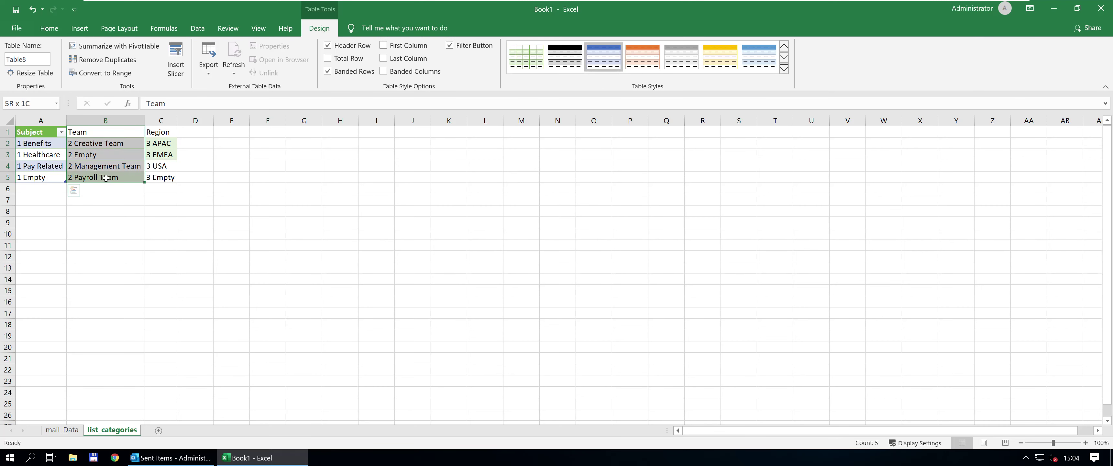
{"action": "left_click", "coordinate": [79, 28]}
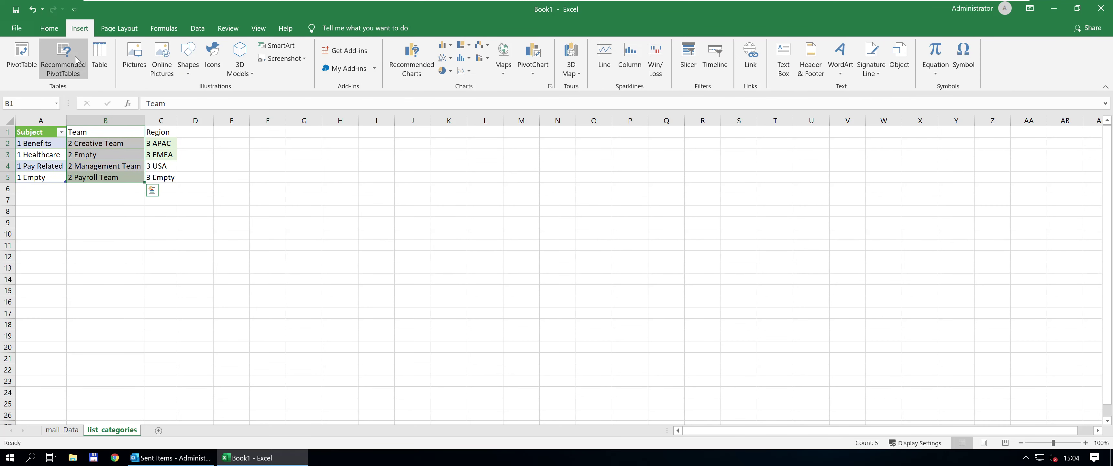
{"action": "left_click", "coordinate": [99, 58]}
{"action": "left_click", "coordinate": [547, 247]}
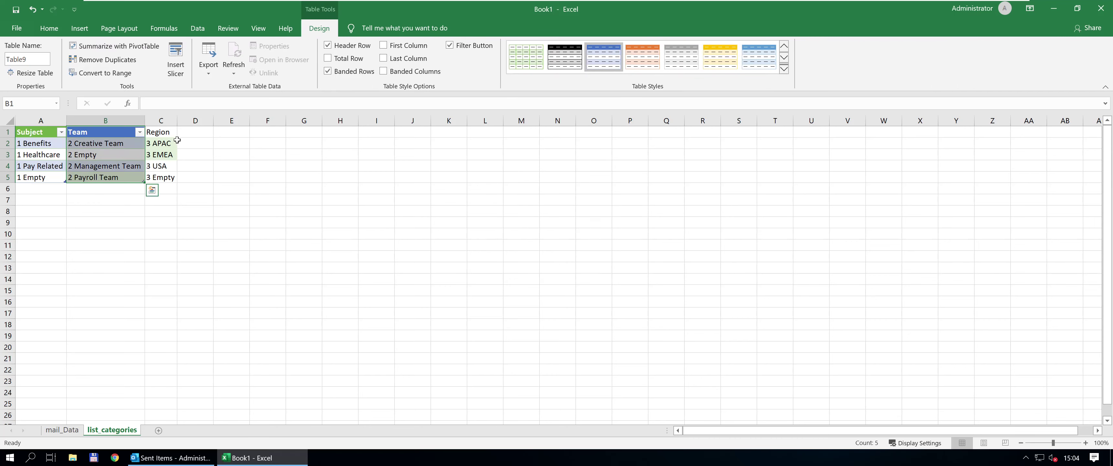
Convert the Region list in C1:C5 into a separate table with headers.
{"action": "left_click_drag", "start_coordinate": [161, 132], "coordinate": [159, 175]}
{"action": "left_click", "coordinate": [78, 29]}
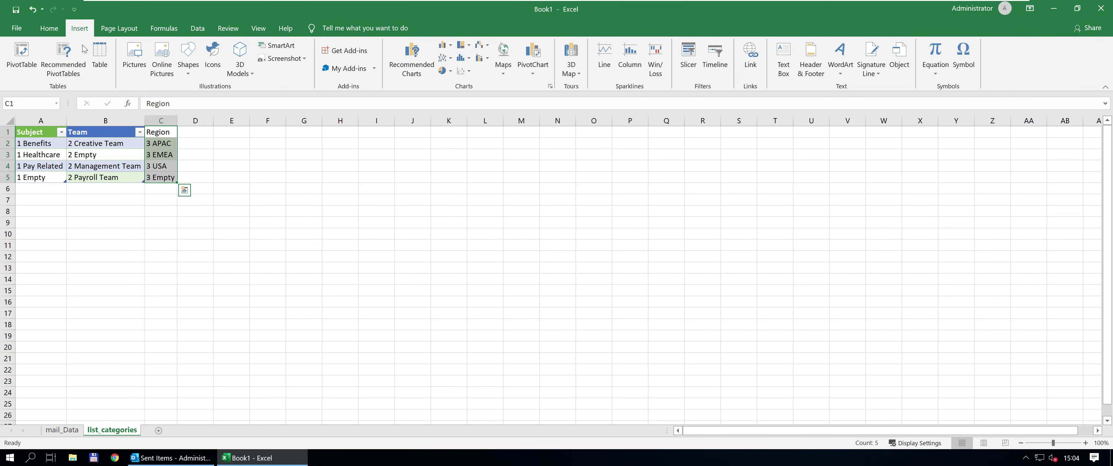
{"action": "left_click", "coordinate": [111, 65]}
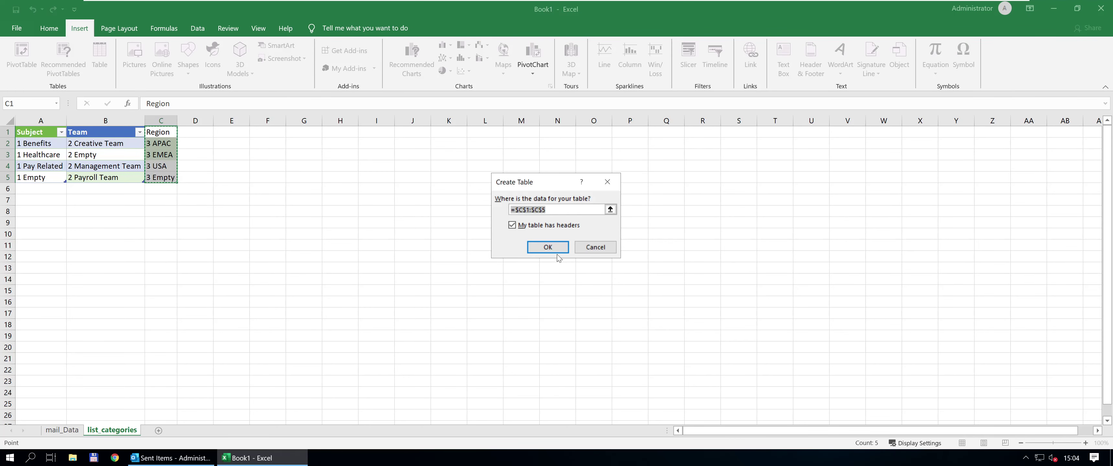
{"action": "left_click", "coordinate": [548, 249]}
Create a PivotTable from the Subject table on a new worksheet, adding its data to the Data Model.
{"action": "left_click_drag", "start_coordinate": [38, 128], "coordinate": [38, 176]}
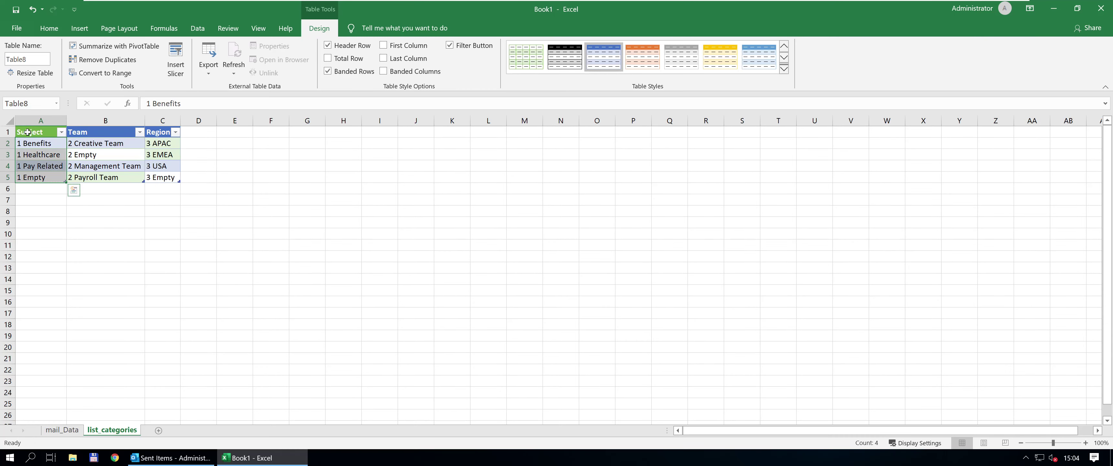
{"action": "left_click_drag", "start_coordinate": [28, 132], "coordinate": [47, 172]}
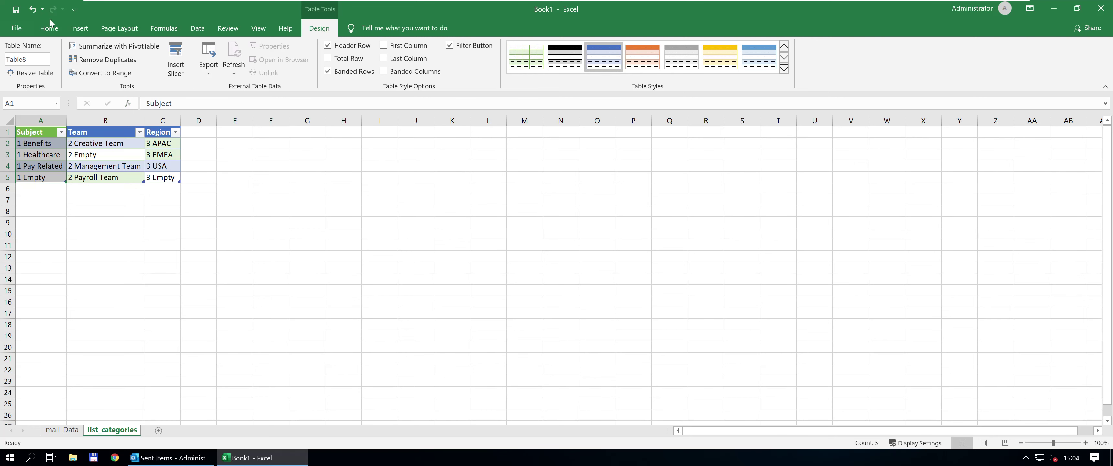
{"action": "left_click", "coordinate": [80, 28]}
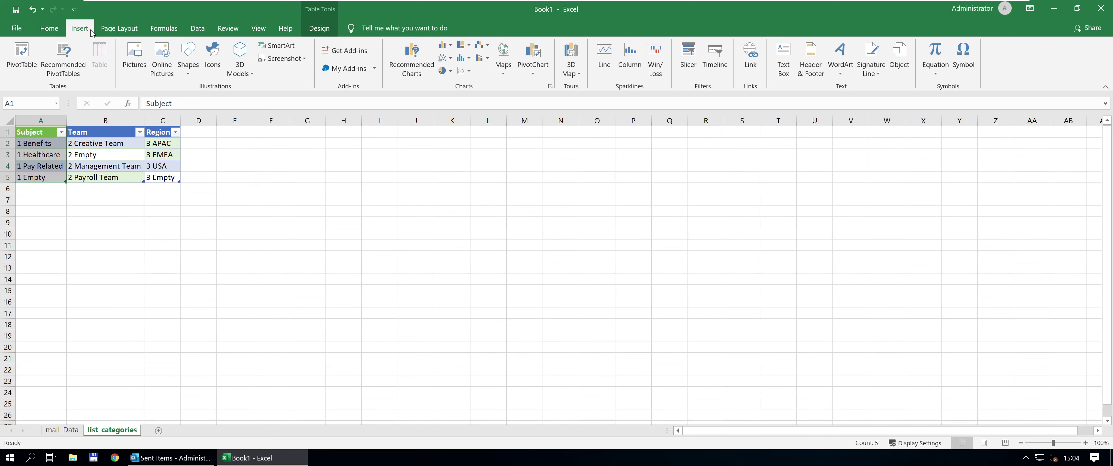
{"action": "left_click", "coordinate": [21, 53]}
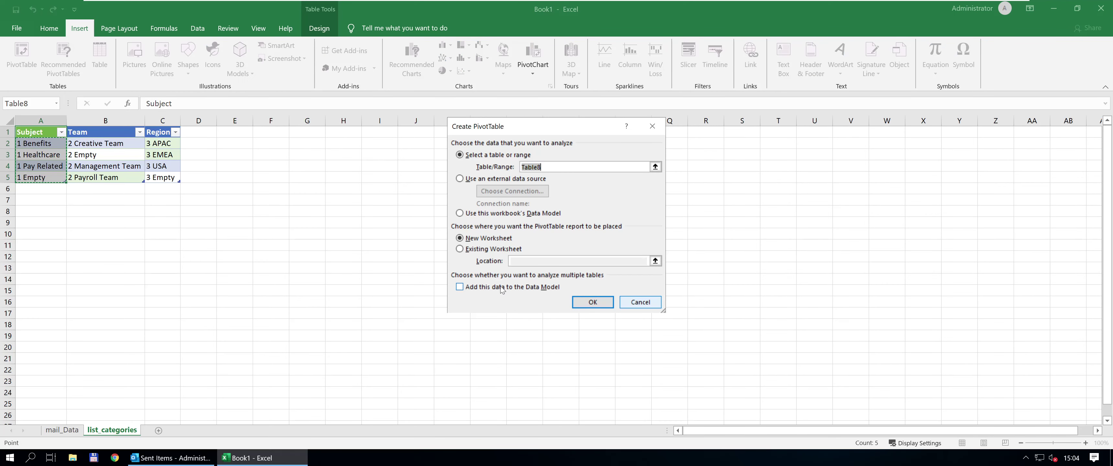
{"action": "left_click", "coordinate": [470, 288]}
{"action": "left_click", "coordinate": [593, 302]}
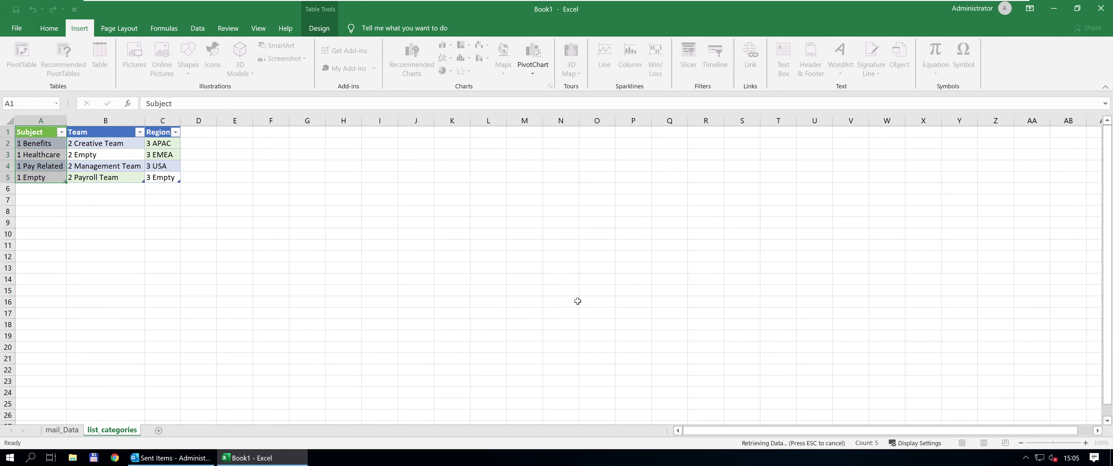
Add the Subject, Team and Region fields from their separate tables to the PivotTable rows, in that order.
{"action": "left_click", "coordinate": [960, 144]}
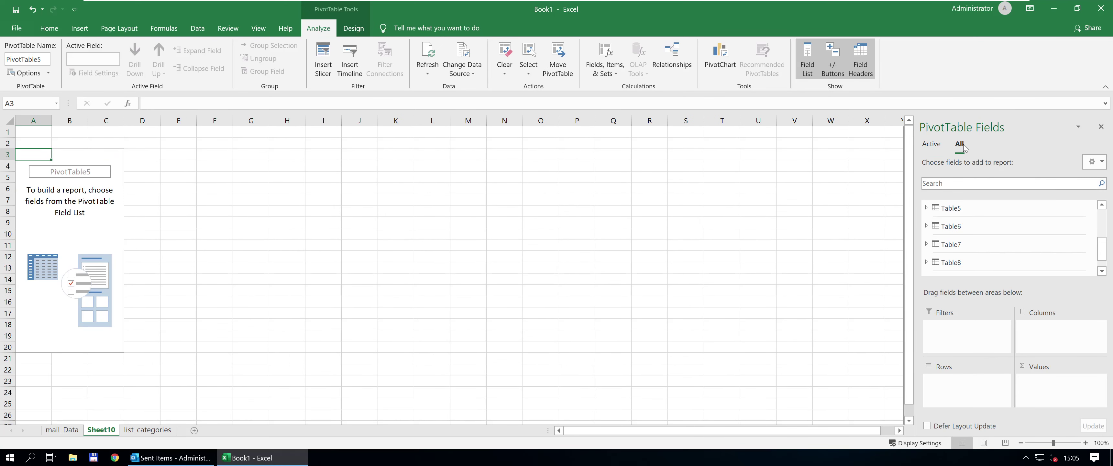
{"action": "scroll", "coordinate": [998, 244], "scroll_direction": "down", "scroll_amount": 1}
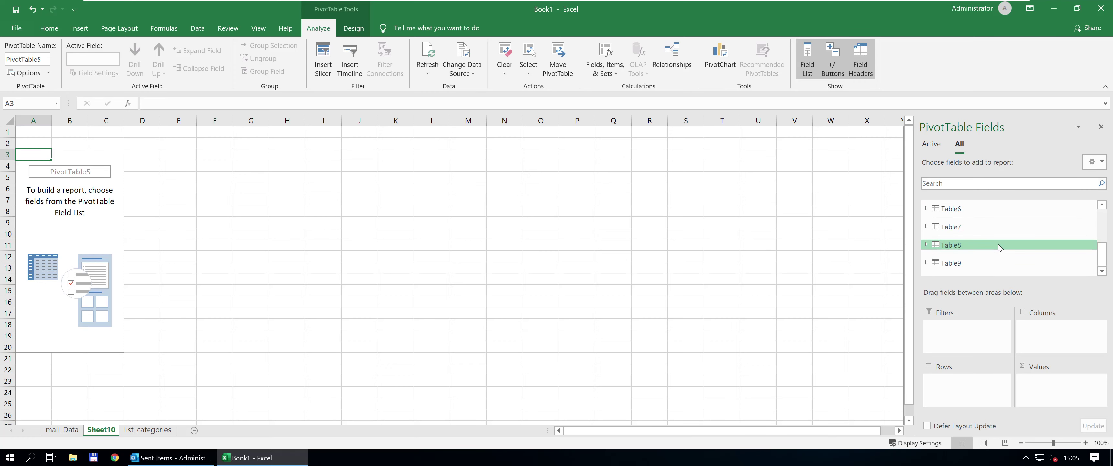
{"action": "left_click", "coordinate": [998, 245]}
{"action": "left_click_drag", "start_coordinate": [958, 256], "coordinate": [949, 394]}
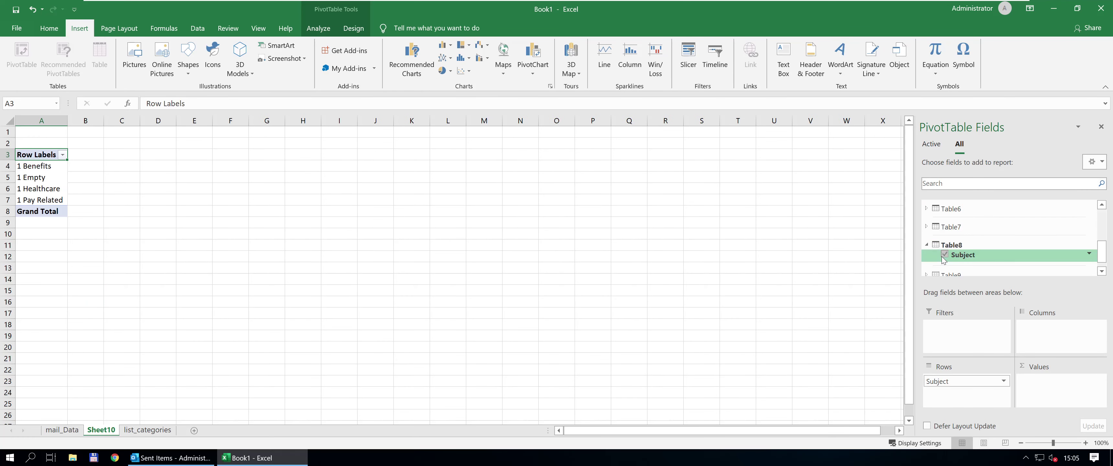
{"action": "scroll", "coordinate": [972, 254], "scroll_direction": "down", "scroll_amount": 1}
{"action": "left_click", "coordinate": [929, 260]}
{"action": "left_click_drag", "start_coordinate": [960, 269], "coordinate": [948, 393]}
{"action": "scroll", "coordinate": [955, 233], "scroll_direction": "up", "scroll_amount": 1}
{"action": "scroll", "coordinate": [955, 233], "scroll_direction": "up", "scroll_amount": 6}
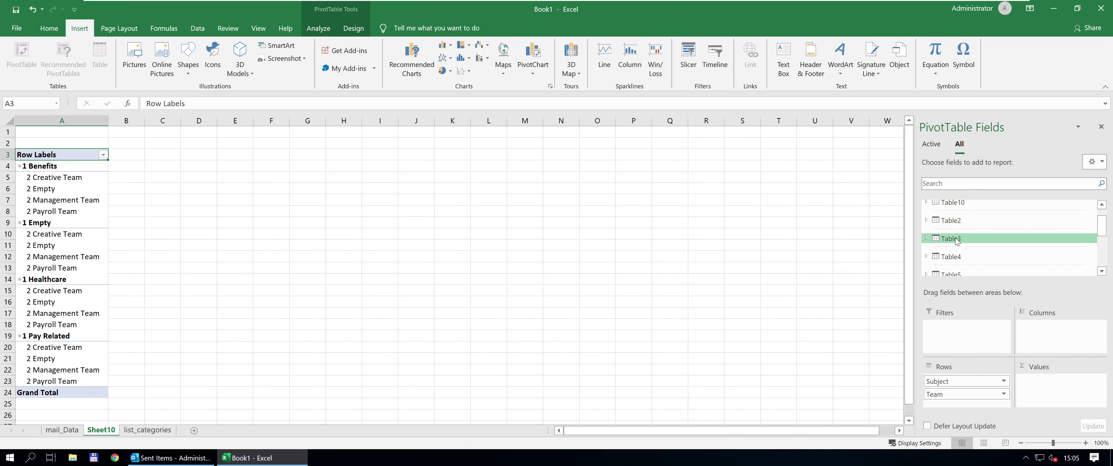
{"action": "left_click", "coordinate": [956, 224]}
{"action": "left_click_drag", "start_coordinate": [957, 236], "coordinate": [958, 407]}
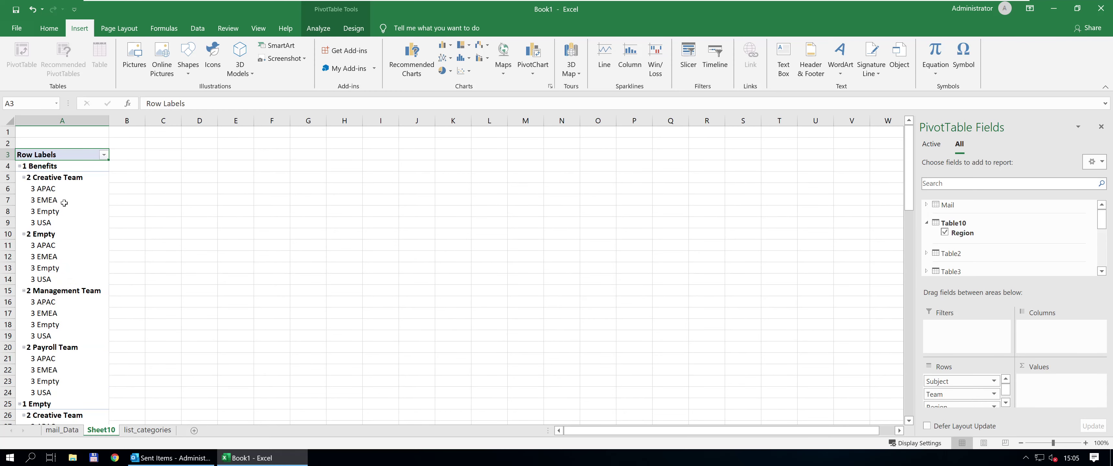
Turn off subtotals and grand totals in the PivotTable.
{"action": "left_click", "coordinate": [56, 184]}
{"action": "left_click", "coordinate": [353, 28]}
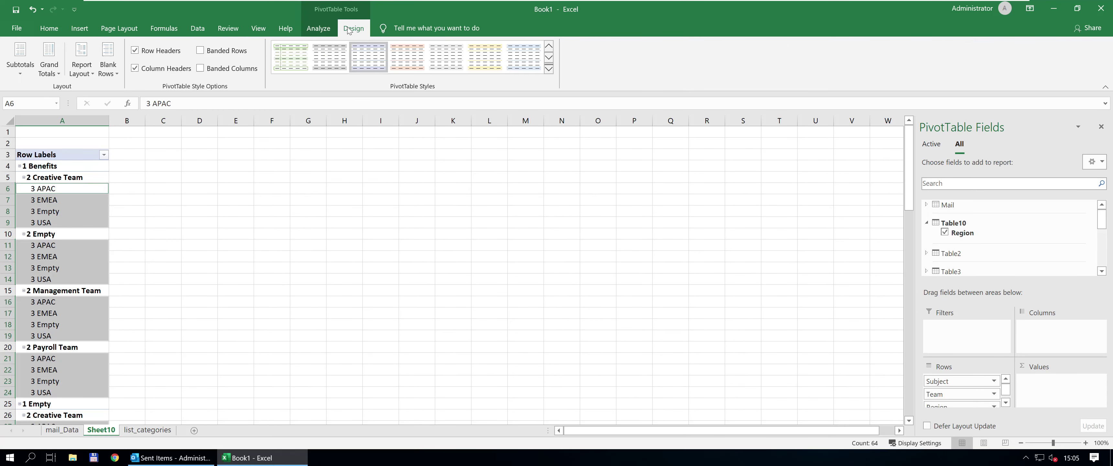
{"action": "left_click", "coordinate": [20, 61]}
{"action": "left_click", "coordinate": [34, 95]}
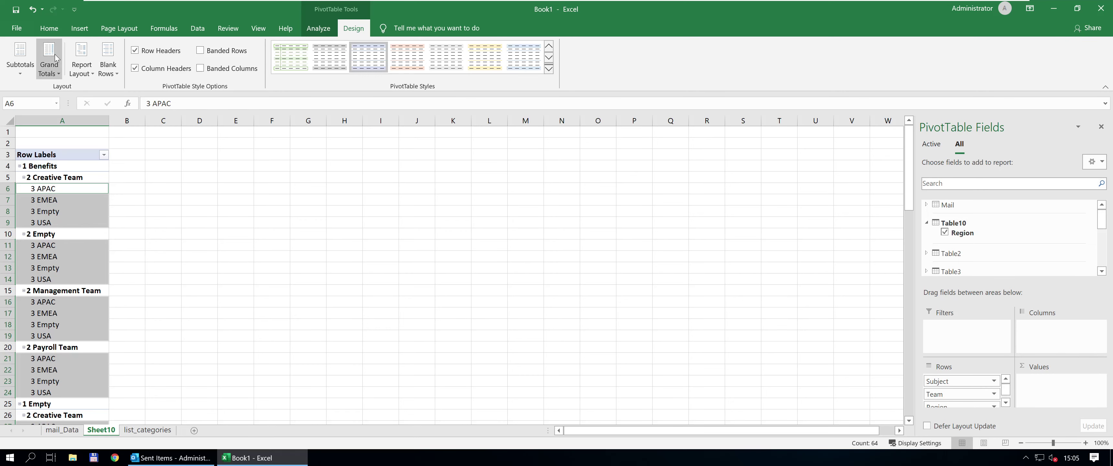
{"action": "left_click", "coordinate": [49, 61]}
{"action": "left_click", "coordinate": [94, 96]}
Show the PivotTable in tabular form with all item labels repeated.
{"action": "left_click", "coordinate": [81, 61]}
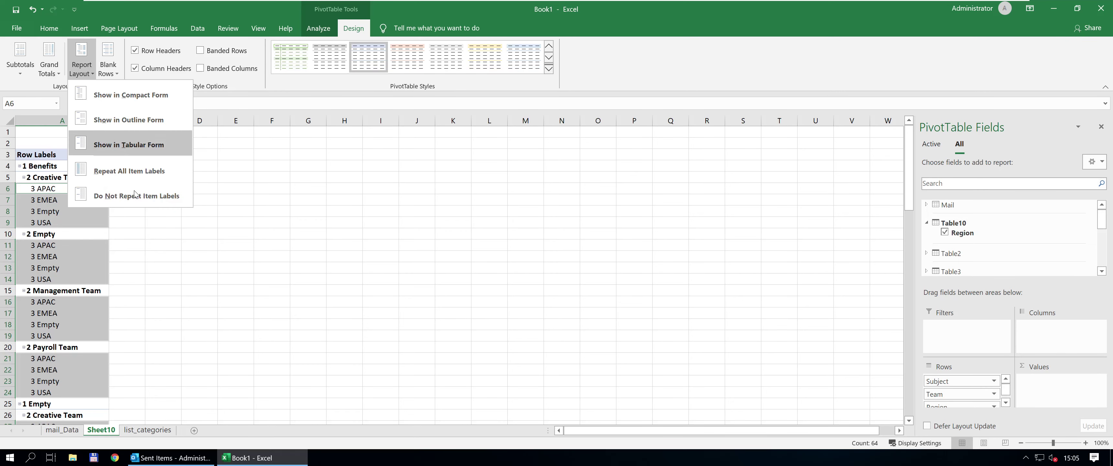
{"action": "left_click", "coordinate": [108, 144]}
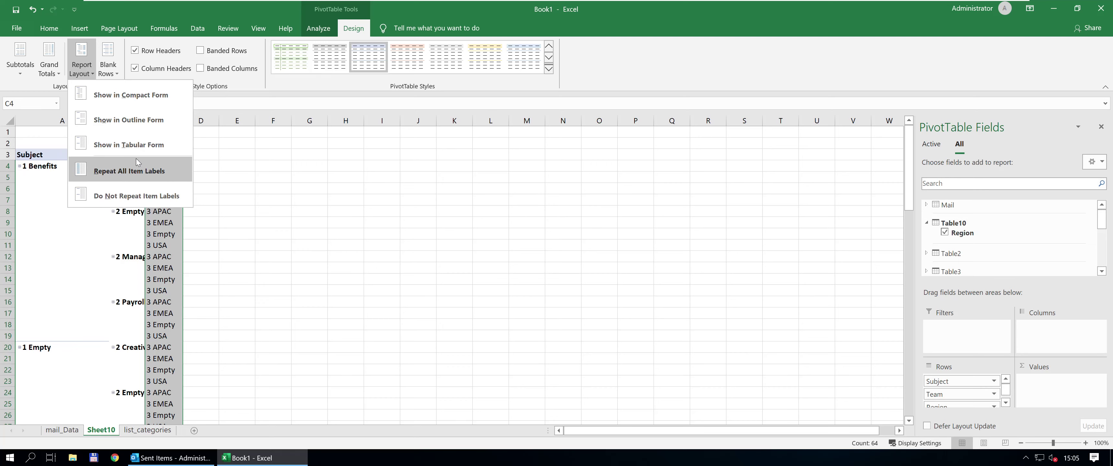
{"action": "left_click", "coordinate": [139, 174]}
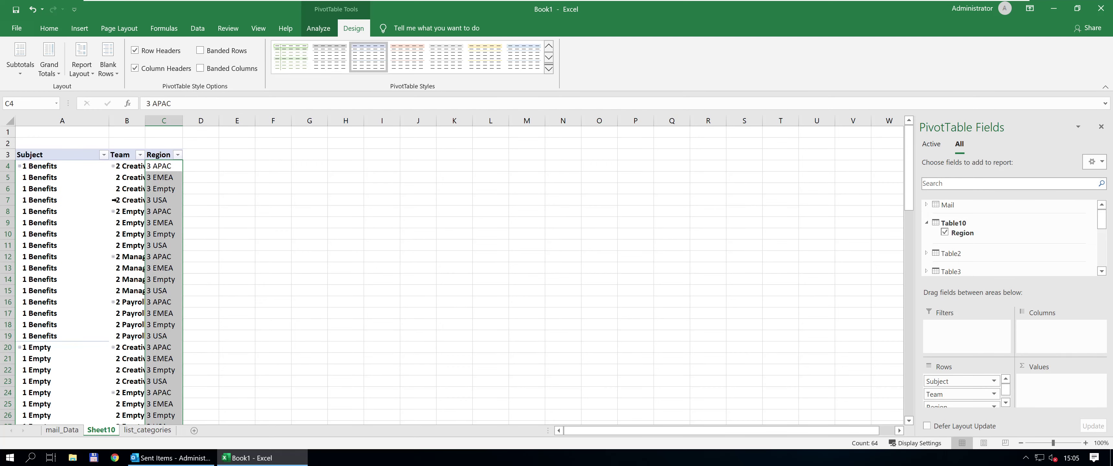
Autofit the PivotTable's Subject, Team and Region columns to their contents.
{"action": "left_click", "coordinate": [128, 201]}
{"action": "key", "text": "ctrl+a"}
{"action": "key", "text": "alt+o"}
{"action": "key", "text": "c"}
{"action": "key", "text": "a"}
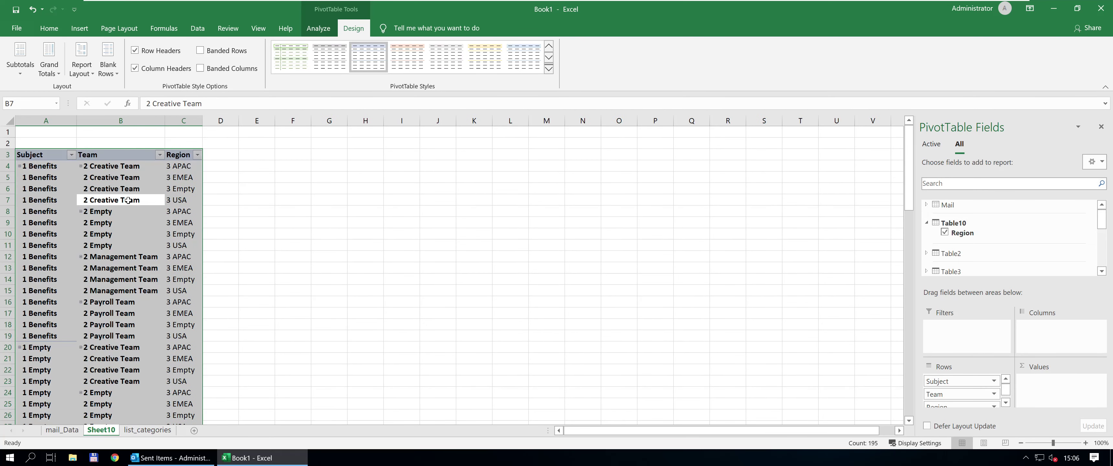
Rename the PivotTable's sheet to cart_prod and enter the header Counts in D3 beside Region.
{"action": "key", "text": "Right"}
{"action": "key", "text": "Right"}
{"action": "key", "text": "Up"}
{"action": "key", "text": "Up"}
{"action": "key", "text": "Up"}
{"action": "key", "text": "Up"}
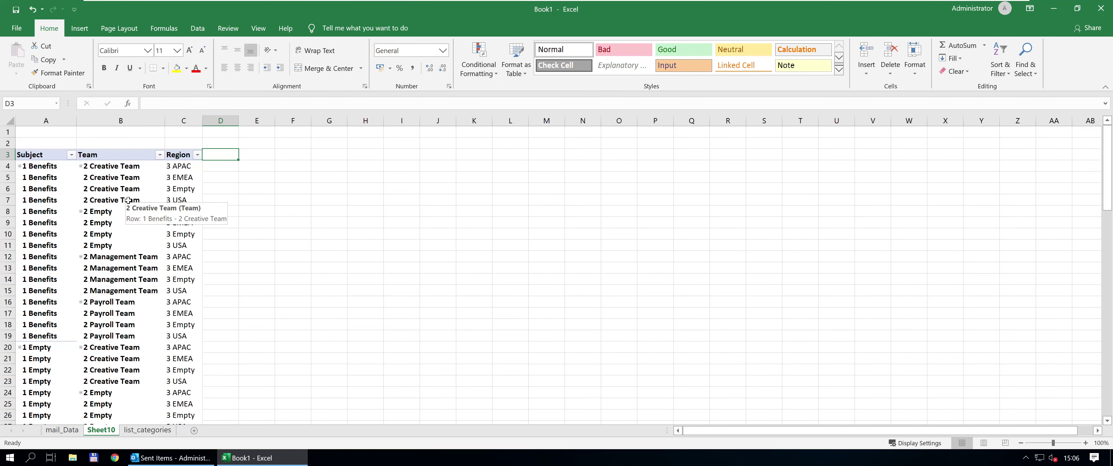
{"action": "double_click", "coordinate": [108, 430]}
{"action": "type", "text": "ca"}
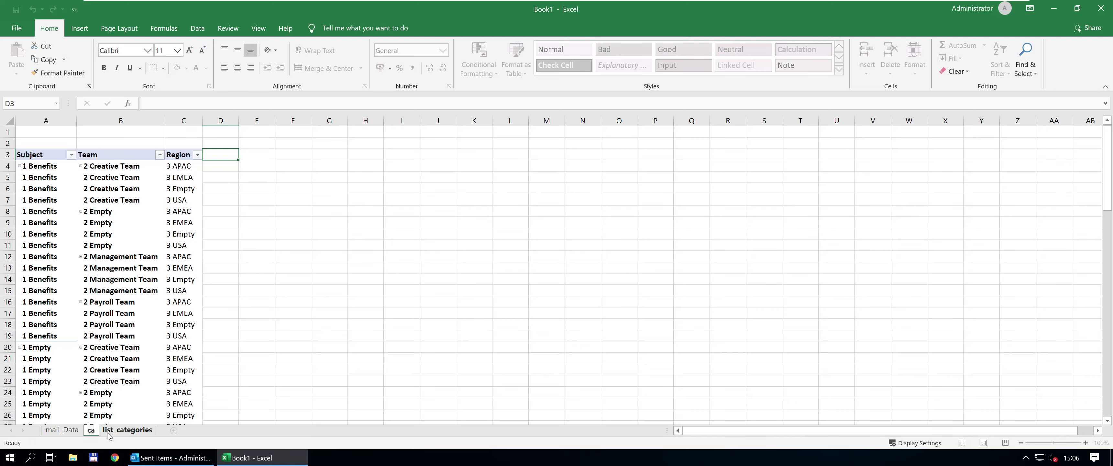
{"action": "type", "text": "rt_prod"}
{"action": "key", "text": "Return"}
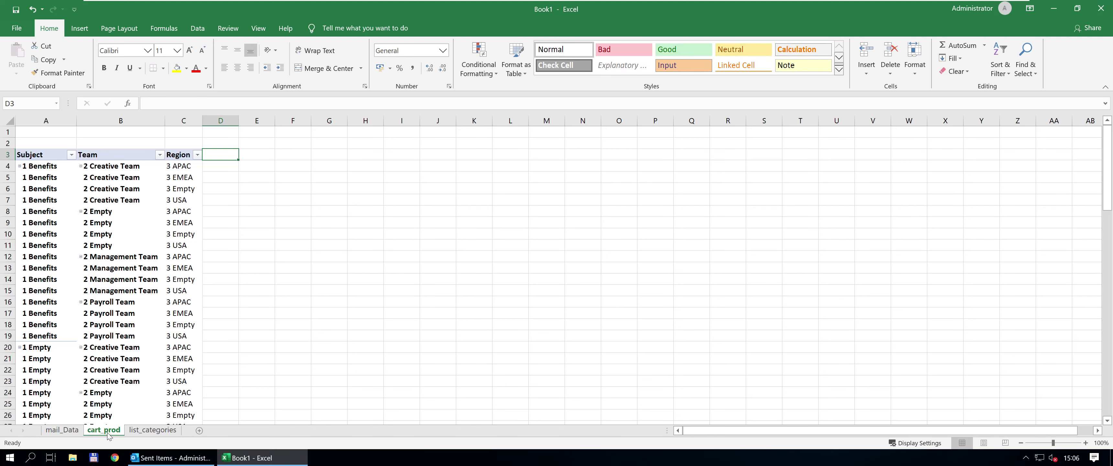
{"action": "type", "text": "Counts"}
{"action": "key", "text": "Return"}
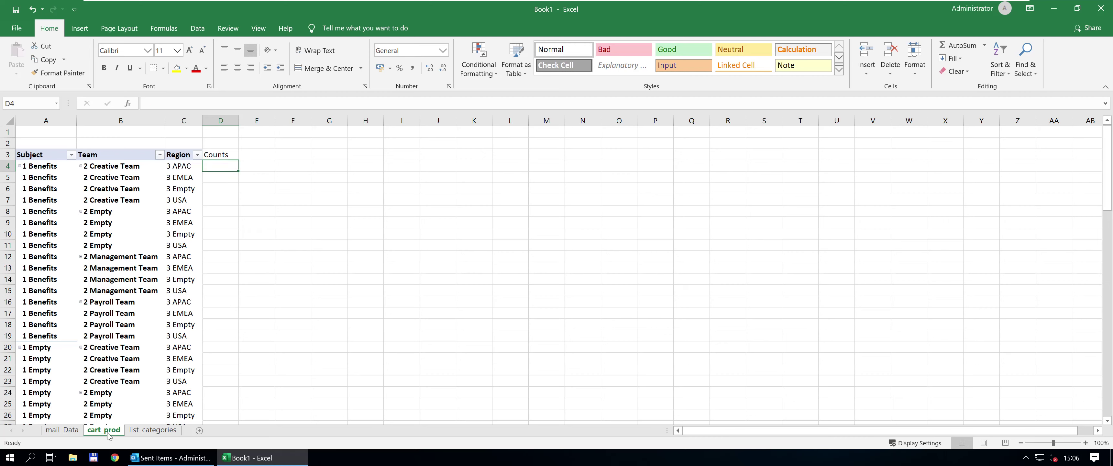
Start a COUNTIFS formula in D4 that matches mail_Data column I against the Subject criterion "*"&cart_prod!A4&",*".
{"action": "type", "text": "=countif"}
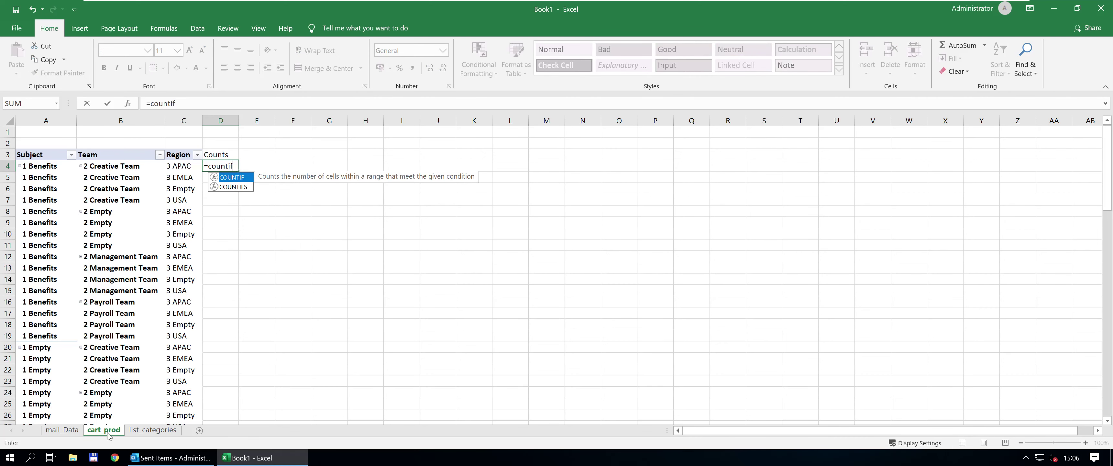
{"action": "type", "text": "s"}
{"action": "key", "text": "Tab"}
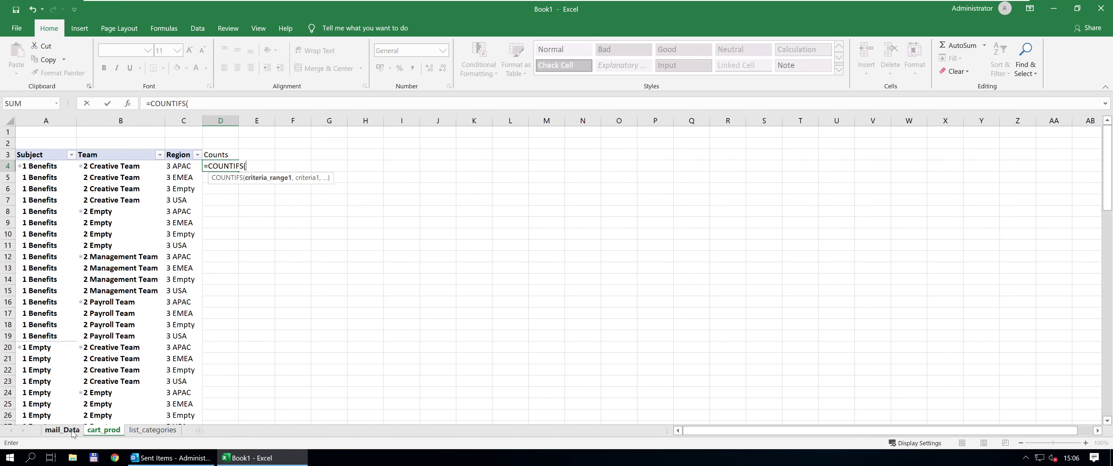
{"action": "left_click", "coordinate": [73, 431]}
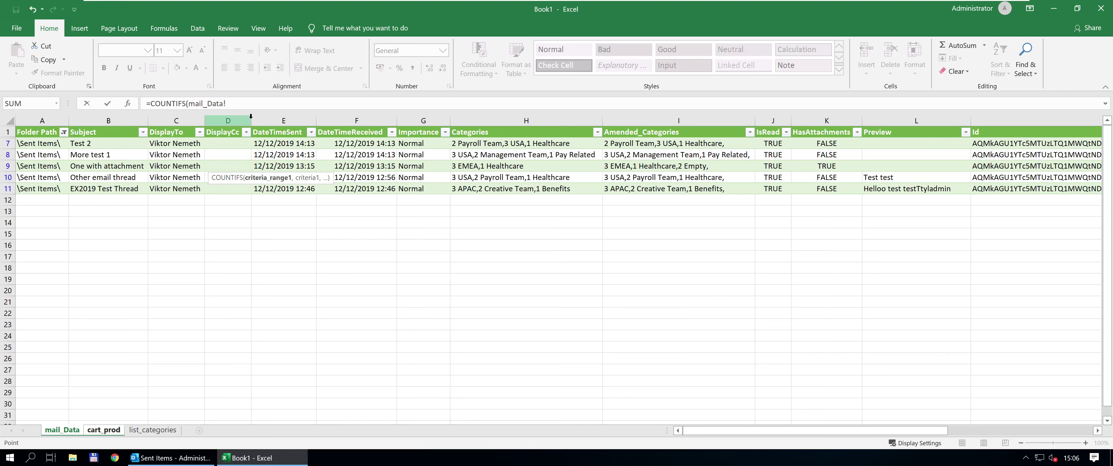
{"action": "left_click", "coordinate": [645, 117]}
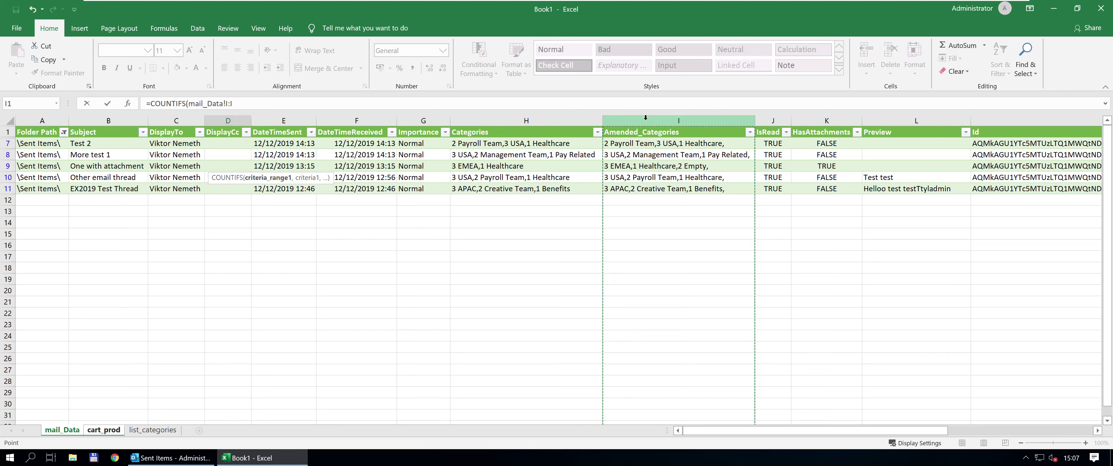
{"action": "type", "text": ","}
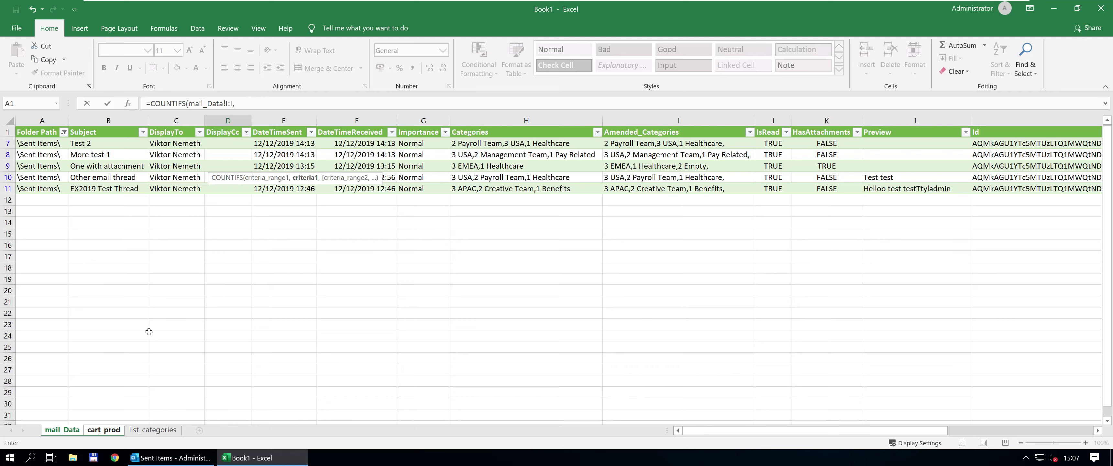
{"action": "type", "text": "\"*\"&"}
{"action": "left_click", "coordinate": [112, 431]}
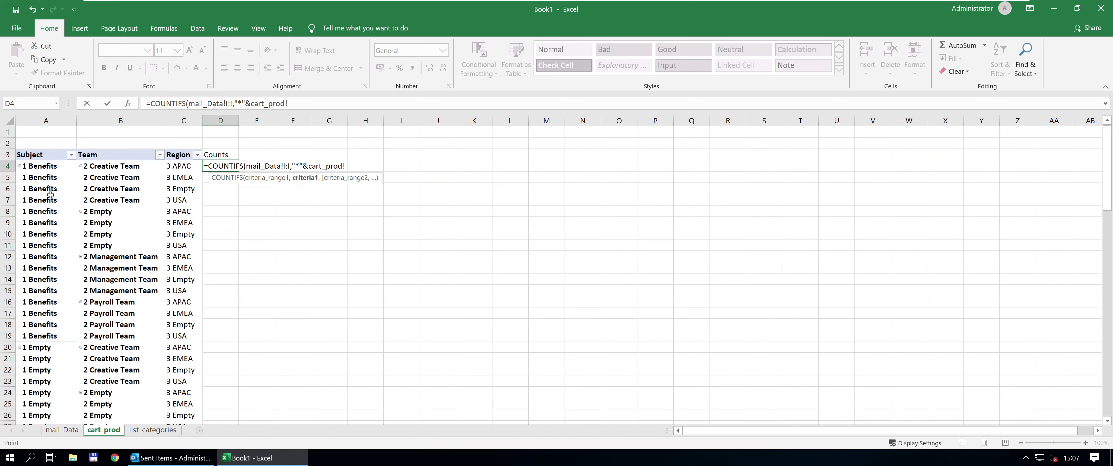
{"action": "left_click", "coordinate": [47, 166]}
{"action": "type", "text": "&\""}
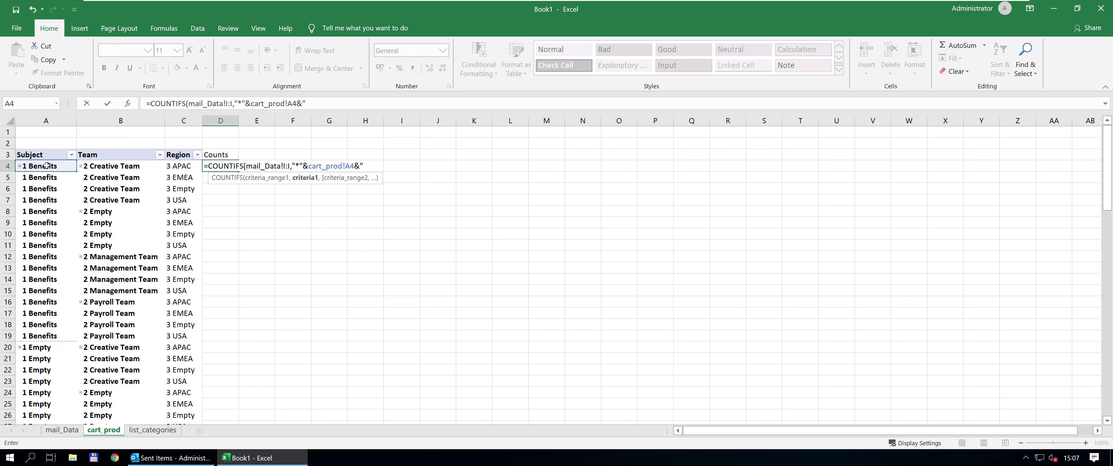
{"action": "type", "text": ",*"}
{"action": "type", "text": ","}
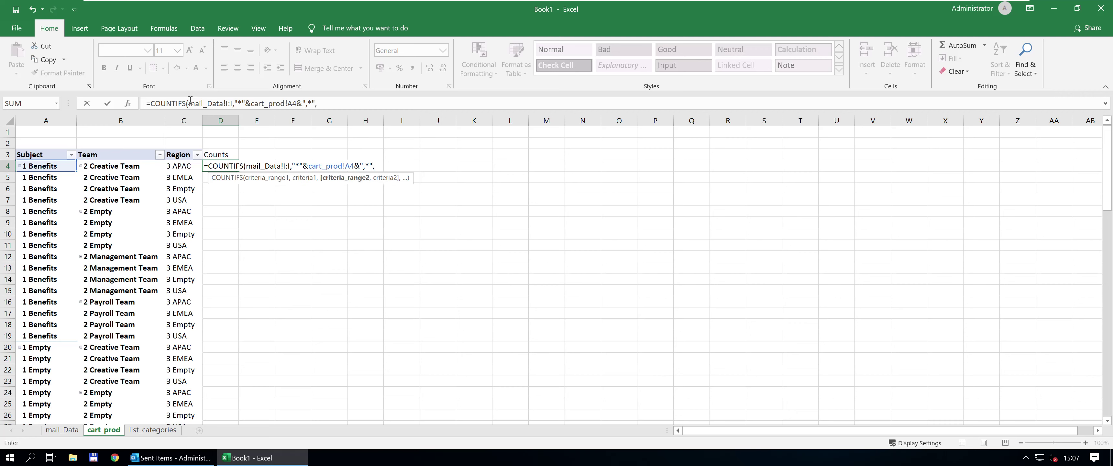
Duplicate the range and criterion pair in the D4 formula and point the copy to the Team cell B4.
{"action": "left_click_drag", "start_coordinate": [189, 103], "coordinate": [319, 104]}
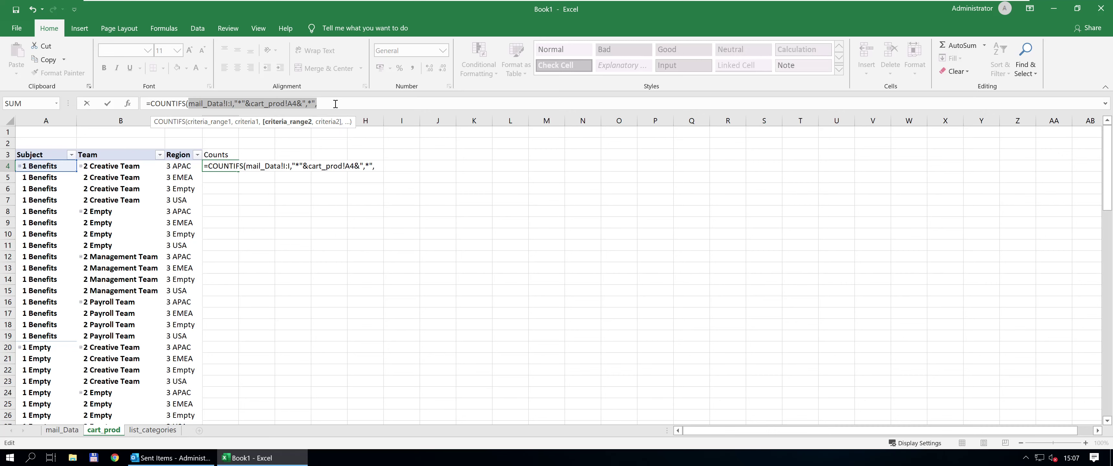
{"action": "key", "text": "ctrl+c"}
{"action": "key", "text": "End"}
{"action": "key", "text": "ctrl+v"}
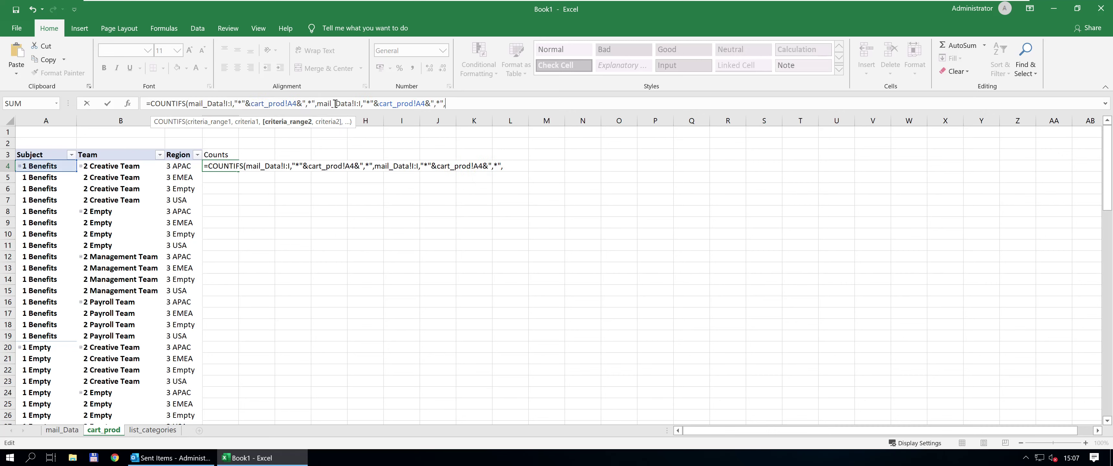
{"action": "left_click", "coordinate": [423, 103]}
{"action": "key", "text": "BackSpace"}
{"action": "type", "text": "b"}
Add a third range and criterion pair for Region cell C4, complete the COUNTIFS formula and fill it down the Counts column.
{"action": "key", "text": "End"}
{"action": "key", "text": "ctrl+v"}
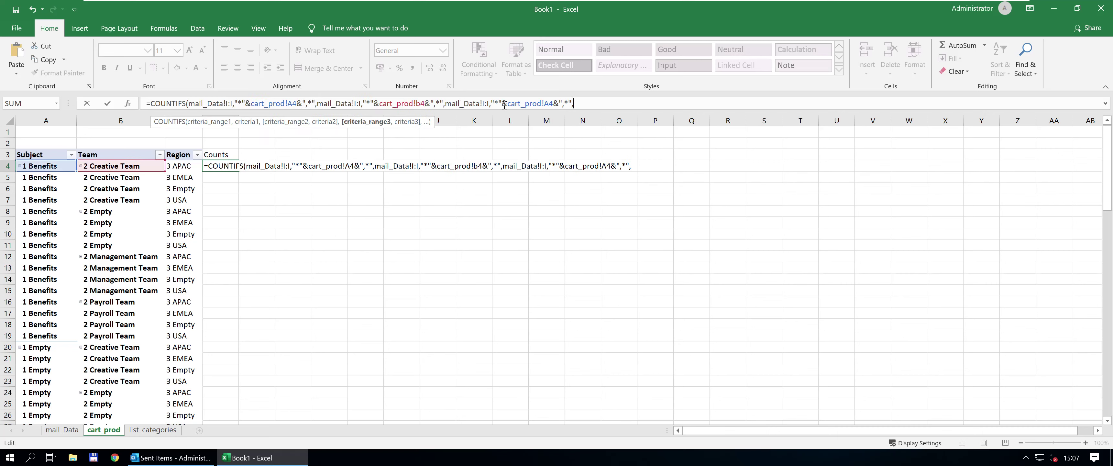
{"action": "left_click", "coordinate": [548, 104]}
{"action": "key", "text": "BackSpace"}
{"action": "type", "text": "c"}
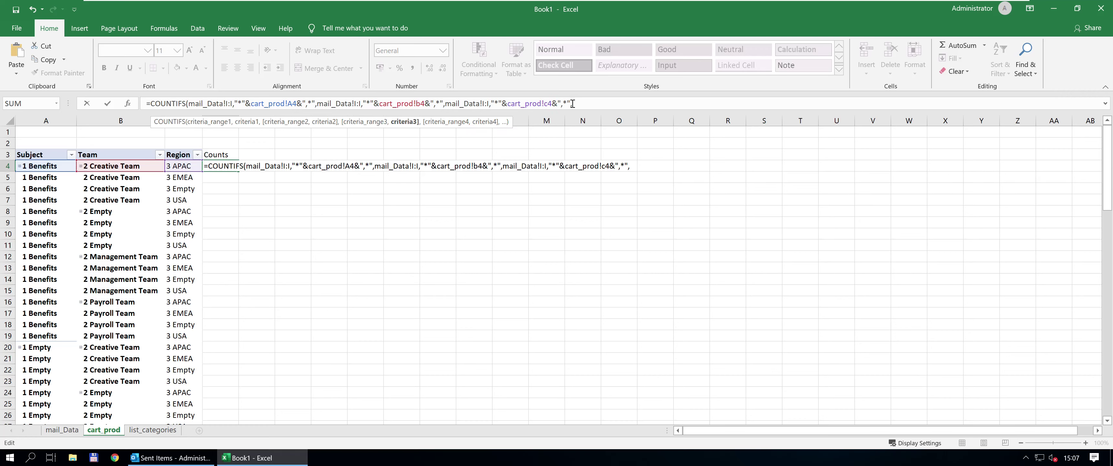
{"action": "key", "text": "End"}
{"action": "type", "text": ")"}
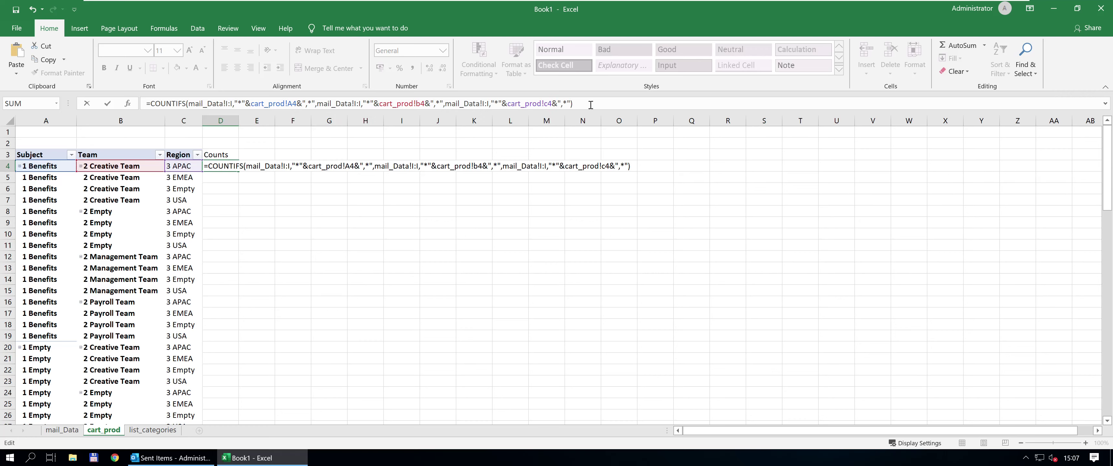
{"action": "key", "text": "ctrl+Return"}
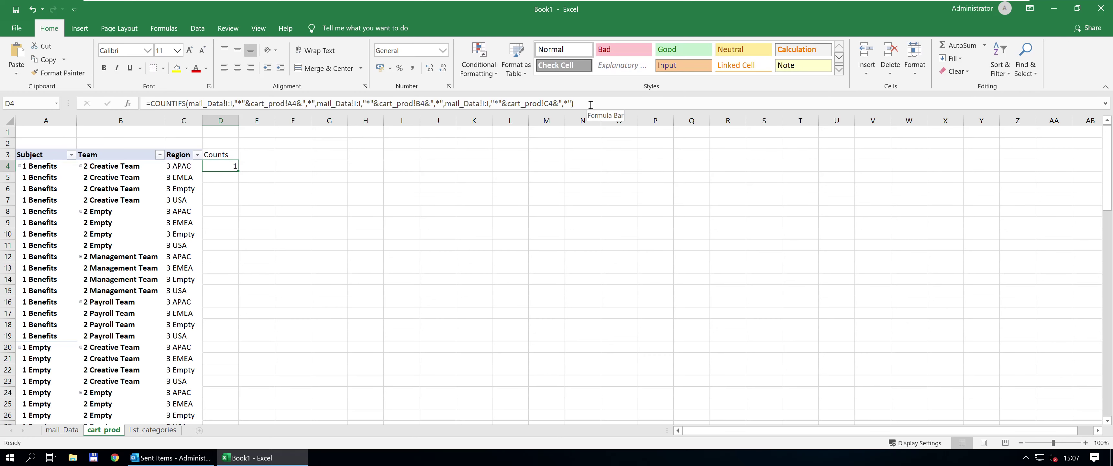
{"action": "double_click", "coordinate": [238, 172]}
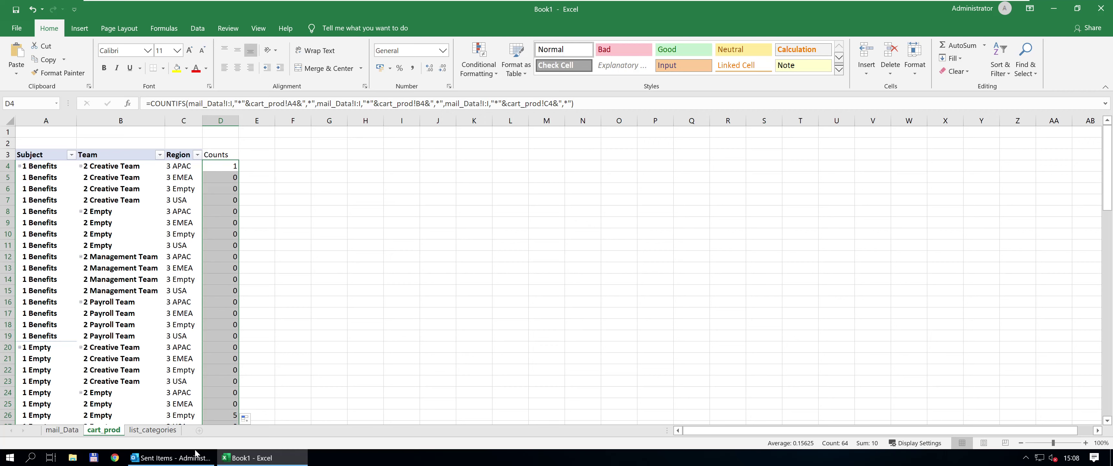
{"action": "left_click", "coordinate": [61, 429]}
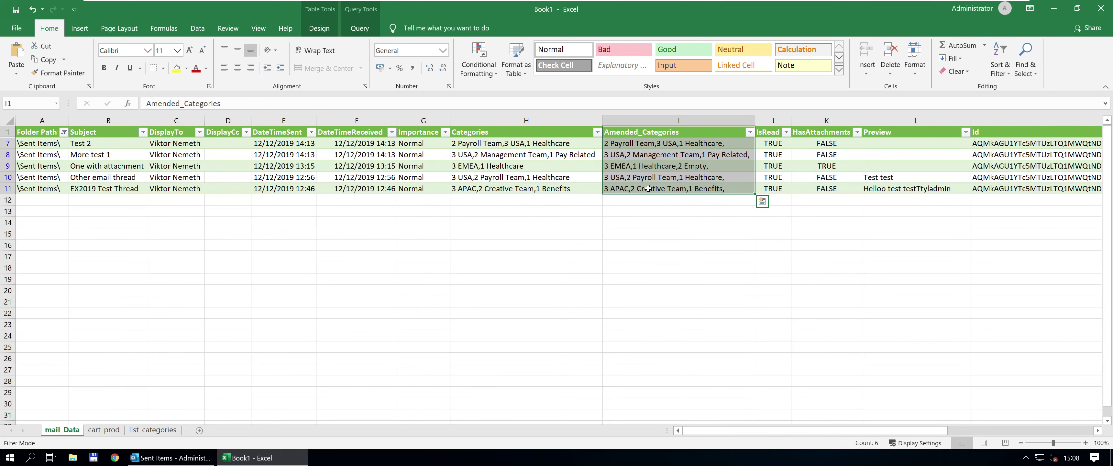
{"action": "left_click_drag", "start_coordinate": [667, 144], "coordinate": [669, 183]}
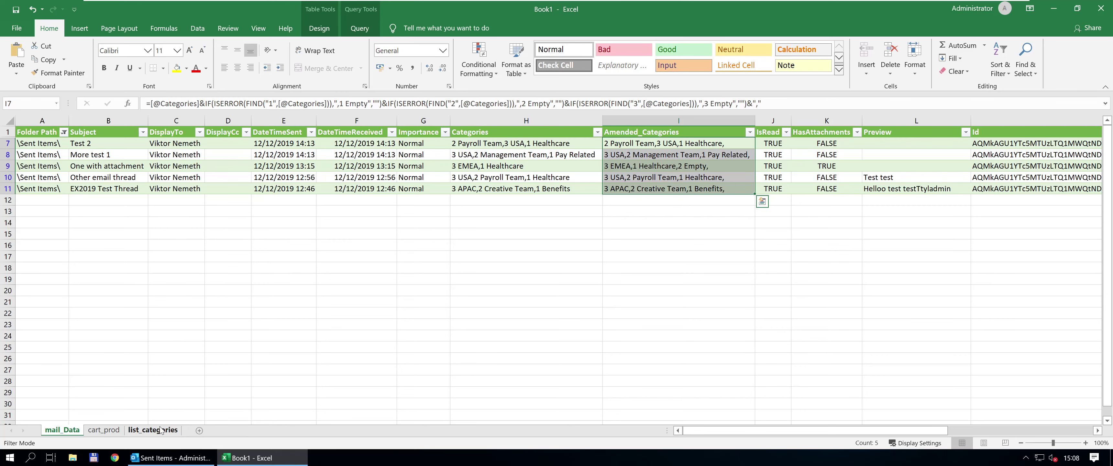
{"action": "left_click", "coordinate": [103, 429]}
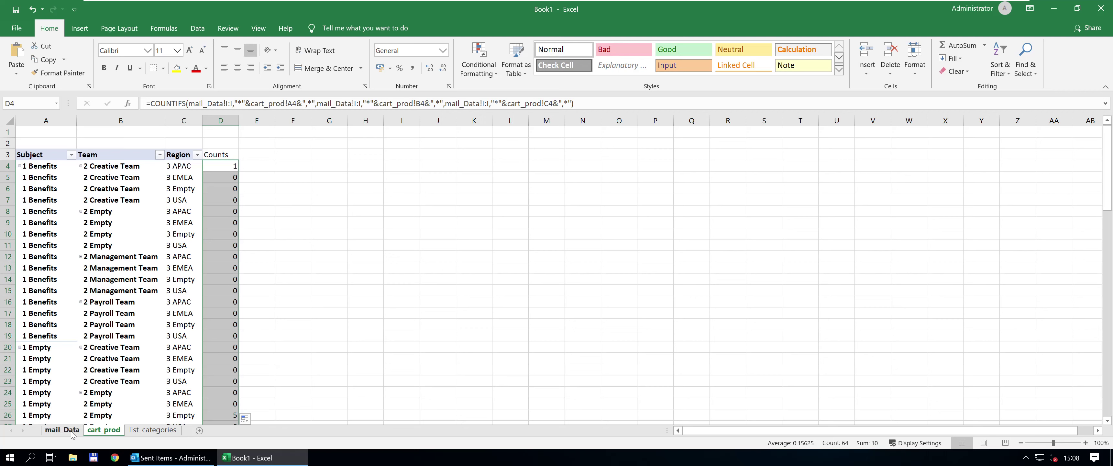
Add the criterion mail_Data!A:A,"\Sent Items\" to the COUNTIFS formula in D4 and copy it down the Counts column.
{"action": "left_click", "coordinate": [572, 104]}
{"action": "type", "text": ","}
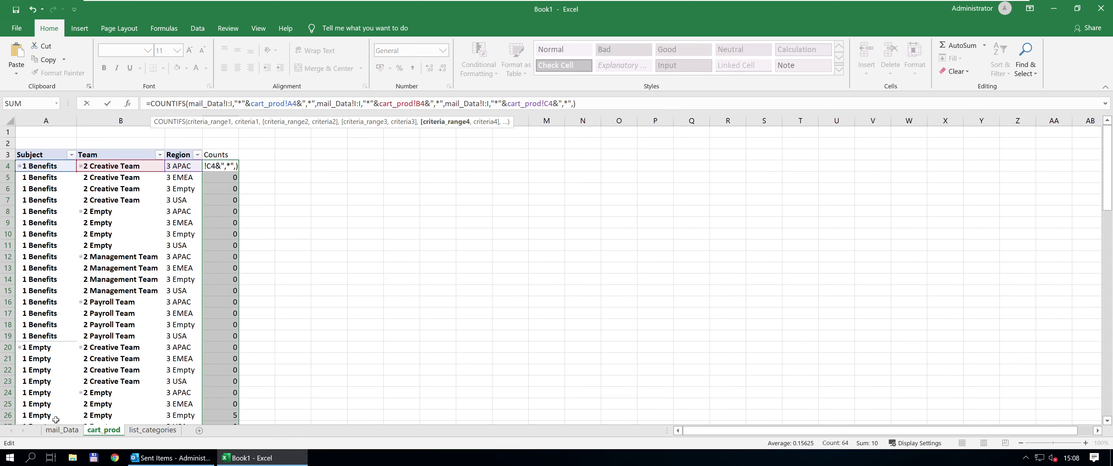
{"action": "left_click", "coordinate": [74, 431]}
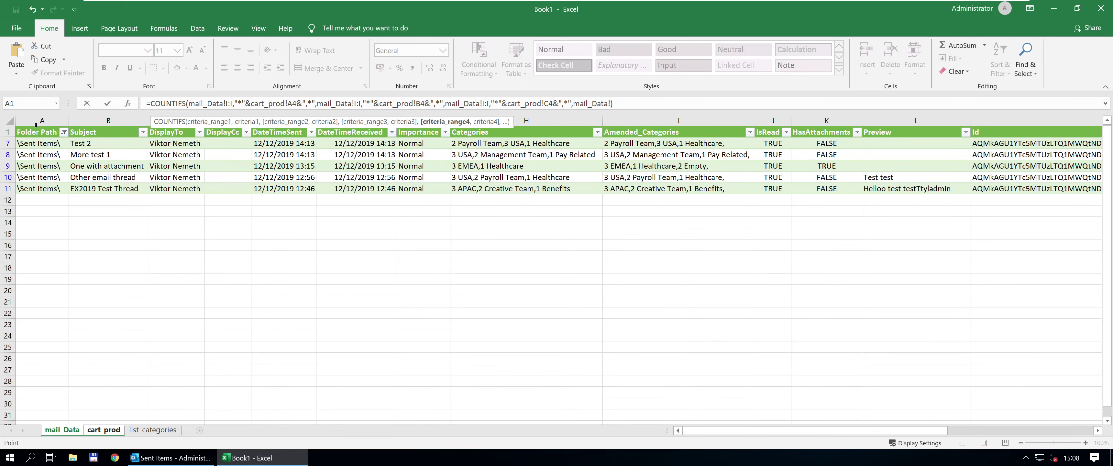
{"action": "left_click", "coordinate": [37, 121]}
{"action": "type", "text": ",\"\\"}
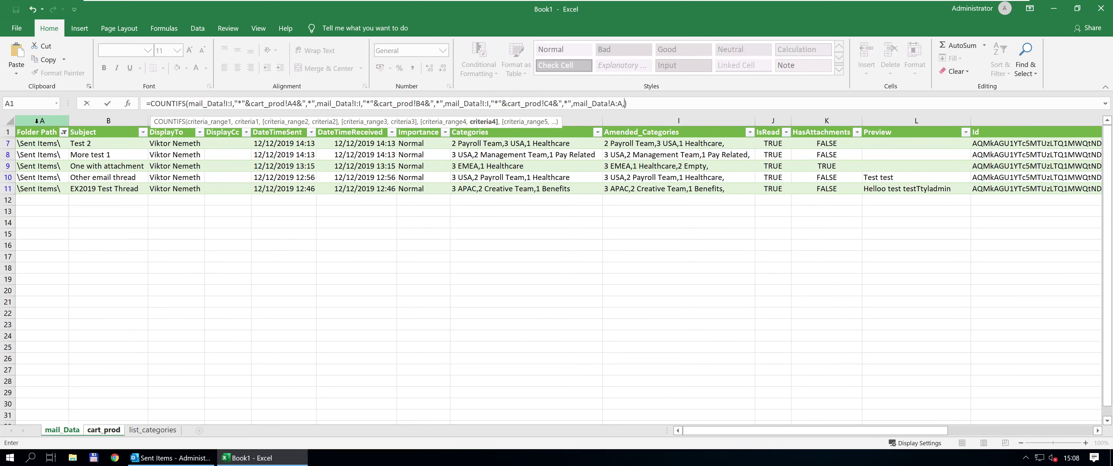
{"action": "type", "text": "Sent Items\\\""}
{"action": "key", "text": "ctrl+Return"}
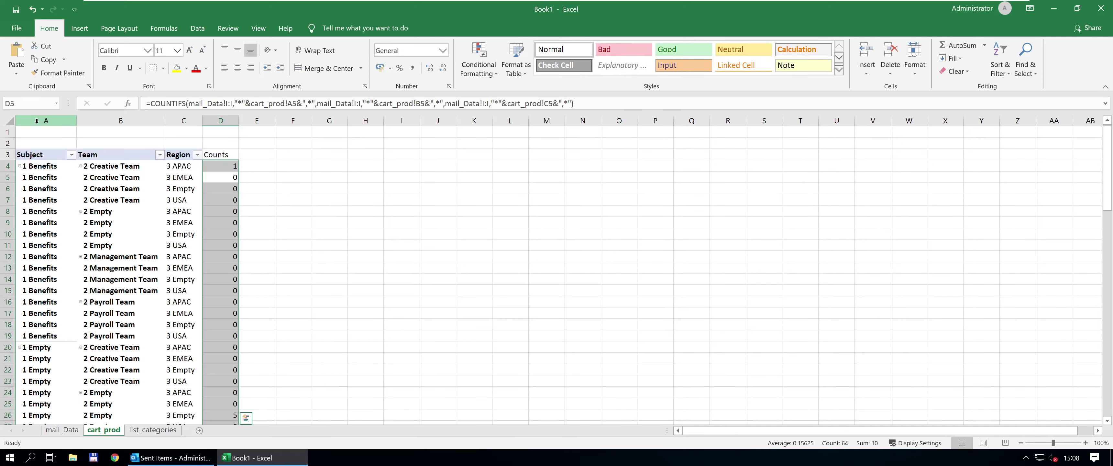
{"action": "key", "text": "ctrl+v"}
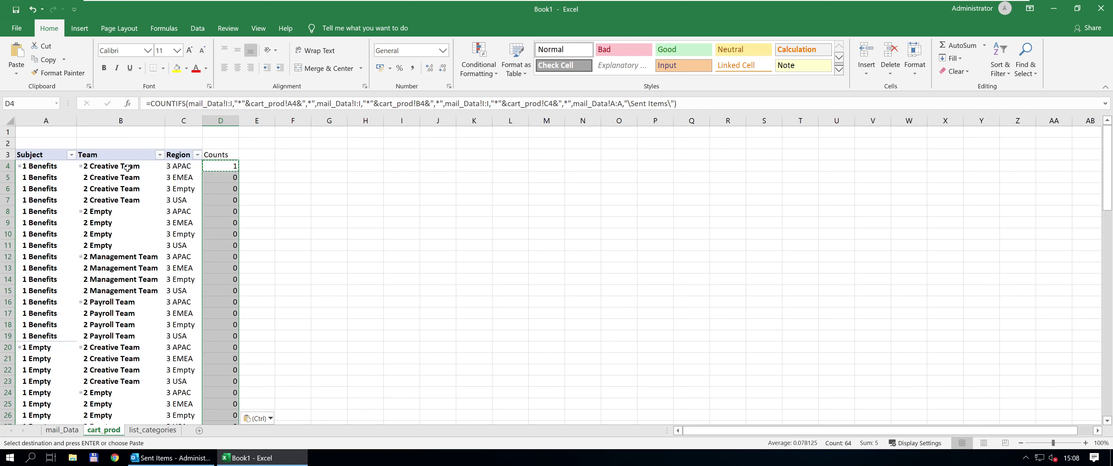
Copy the whole Subject, Team, Region and Counts table with headers and paste it as values into a new sheet.
{"action": "left_click", "coordinate": [221, 156]}
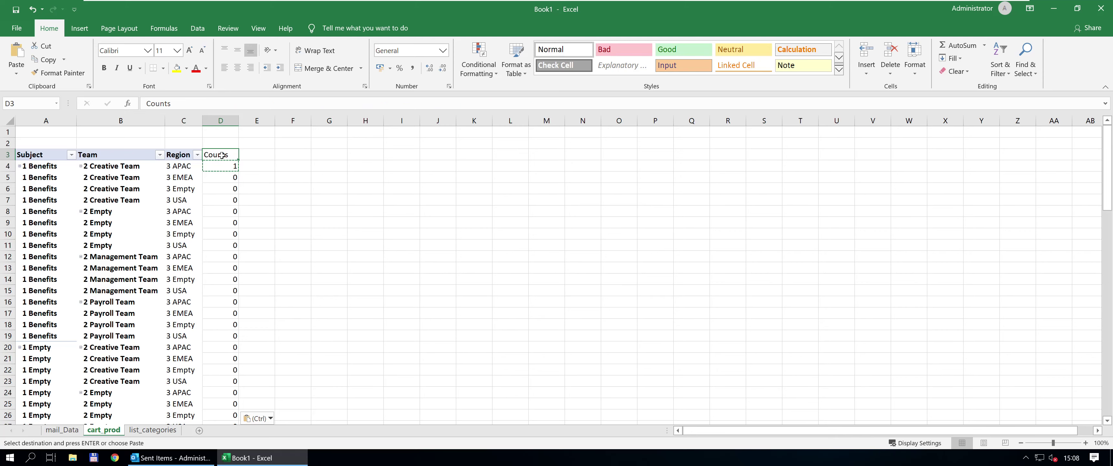
{"action": "key", "text": "ctrl+shift+Left"}
{"action": "key", "text": "ctrl+shift+Down"}
{"action": "key", "text": "ctrl+c"}
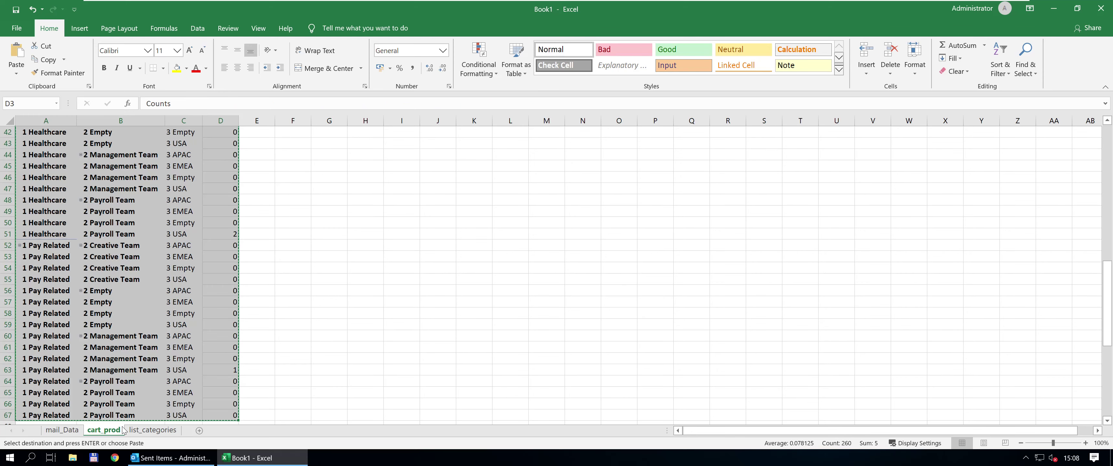
{"action": "left_click", "coordinate": [198, 431]}
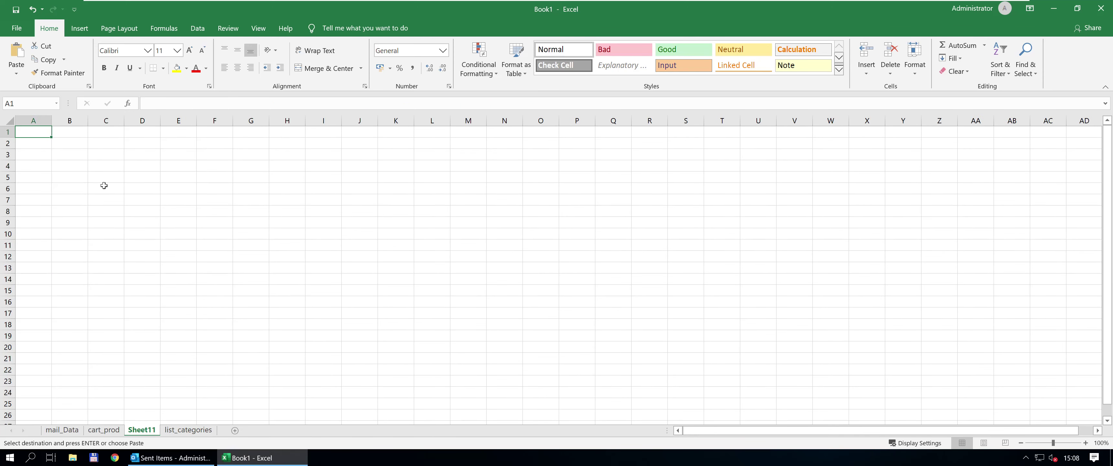
{"action": "key", "text": "ctrl+alt+v"}
{"action": "key", "text": "v"}
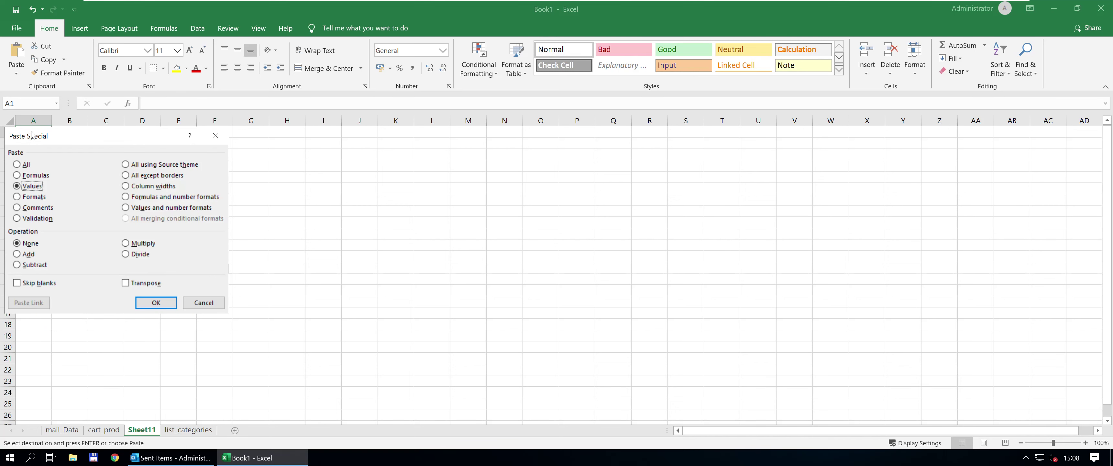
{"action": "key", "text": "Return"}
Rename the new sheet holding the pasted values as dashboard_basic.
{"action": "left_click", "coordinate": [134, 431]}
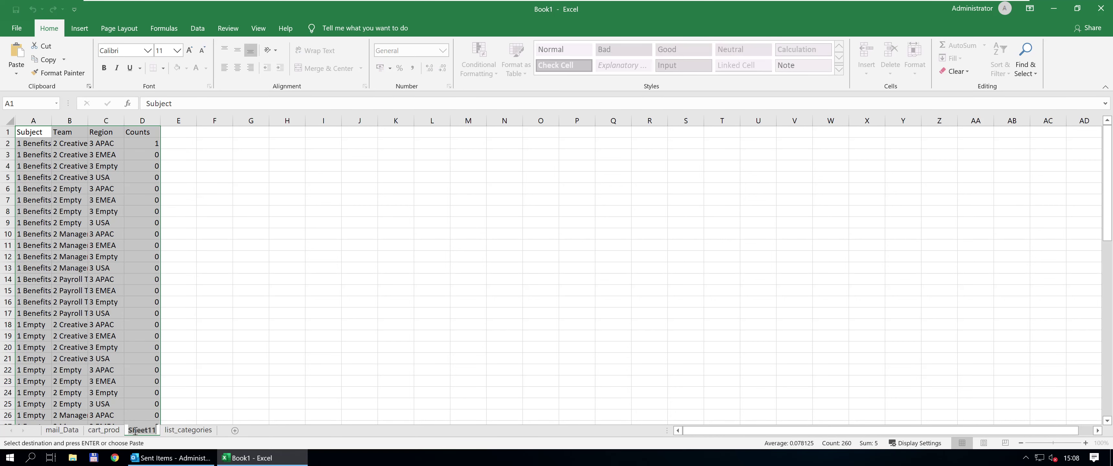
{"action": "type", "text": "dashb"}
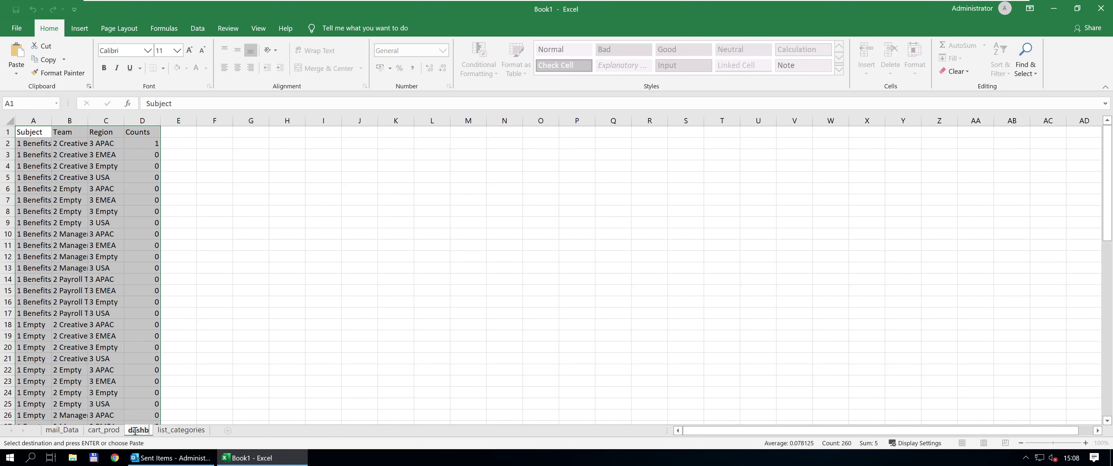
{"action": "type", "text": "oard_basic"}
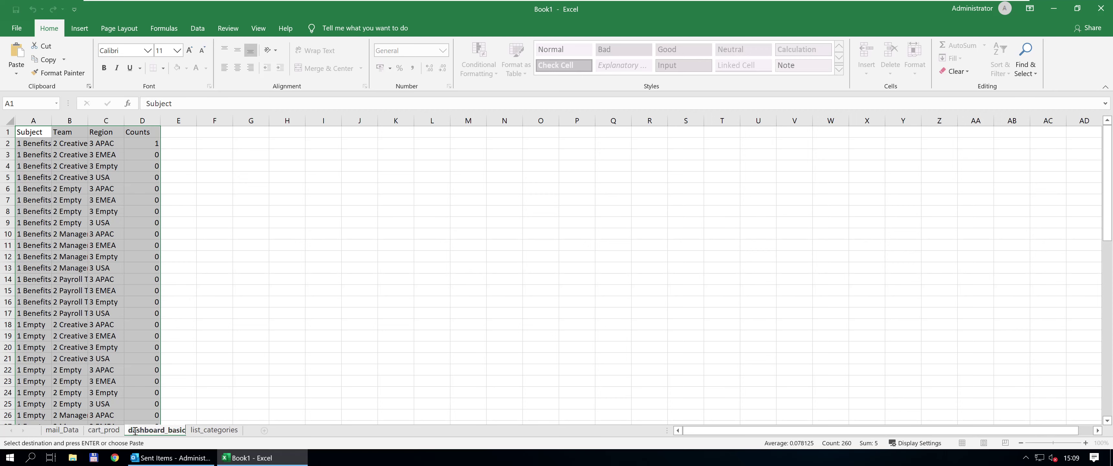
{"action": "key", "text": "Return"}
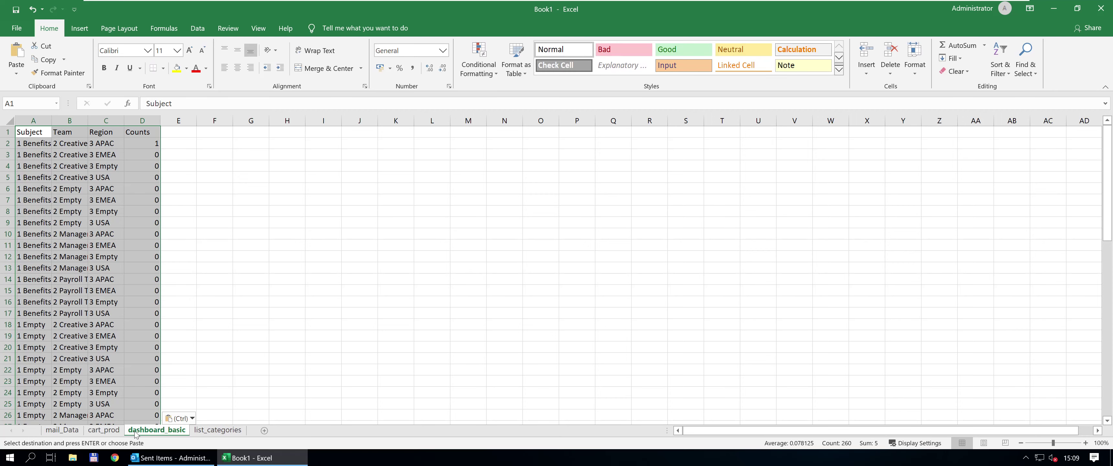
Insert a PivotTable from the dashboard_basic table on a new sheet and rename that sheet dash_piv.
{"action": "key", "text": "alt"}
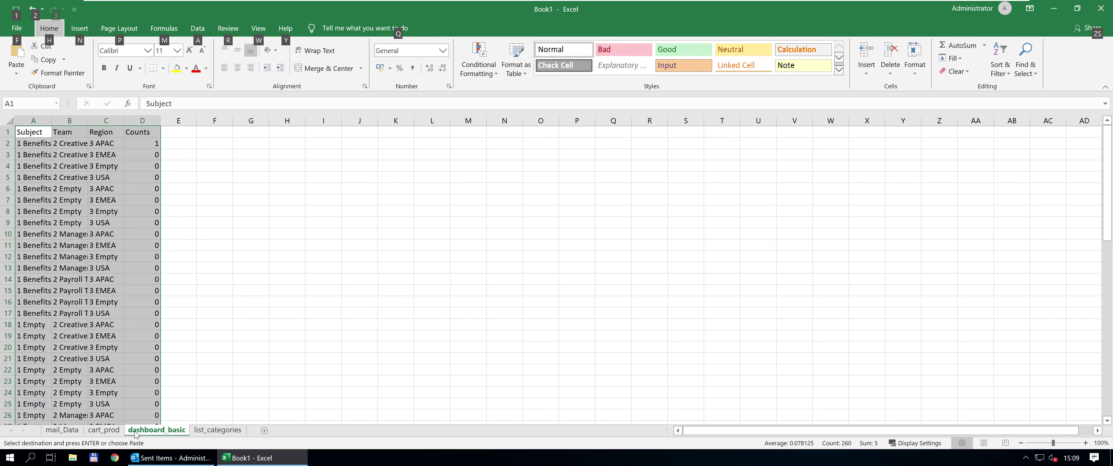
{"action": "key", "text": "n"}
{"action": "key", "text": "v"}
{"action": "key", "text": "Return"}
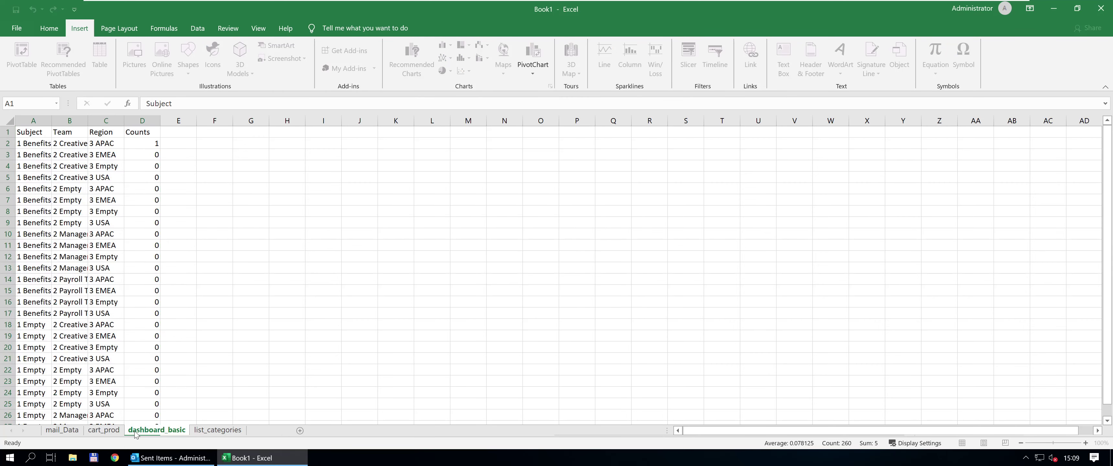
{"action": "double_click", "coordinate": [136, 430]}
{"action": "type", "text": "dash_piv"}
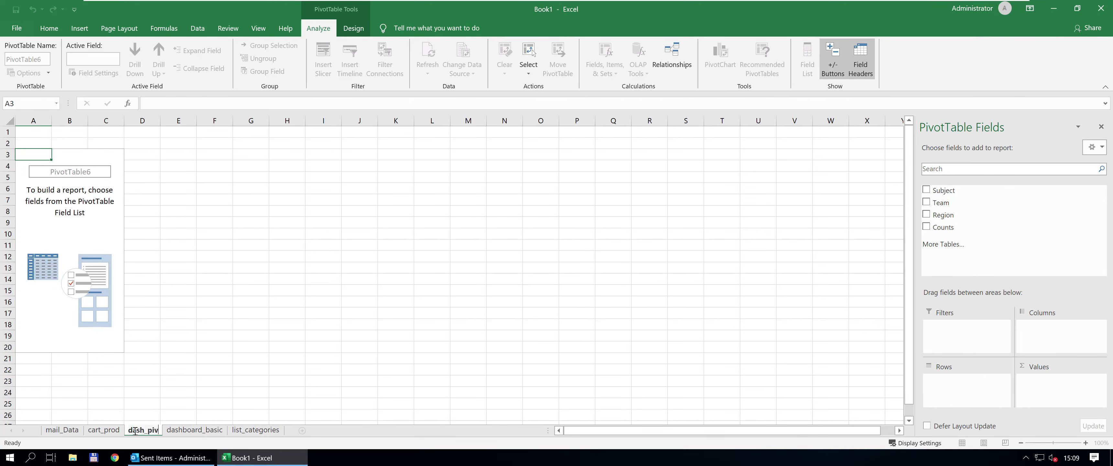
{"action": "key", "text": "Return"}
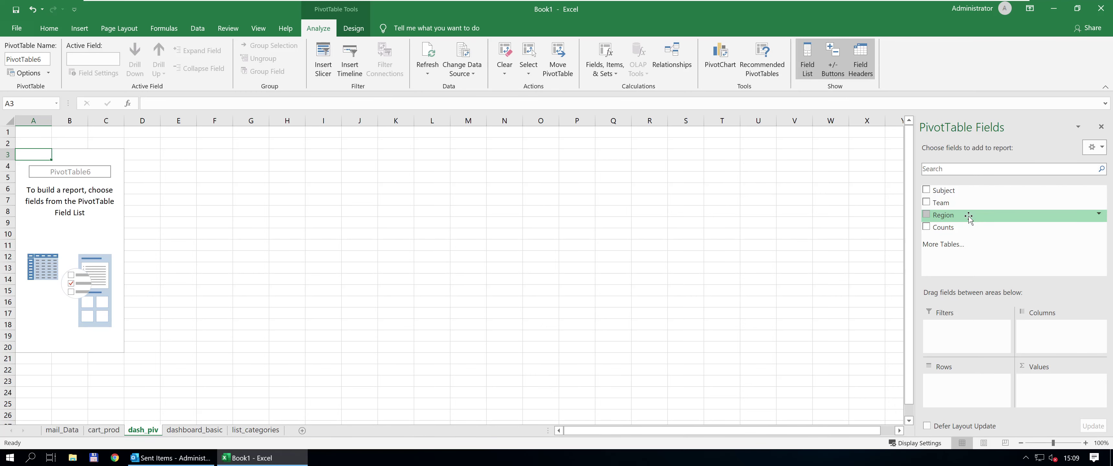
Build the PivotTable with Region in rows and the sum of Counts as values, and replace Region with Subject in the rows.
{"action": "left_click_drag", "start_coordinate": [968, 216], "coordinate": [977, 380]}
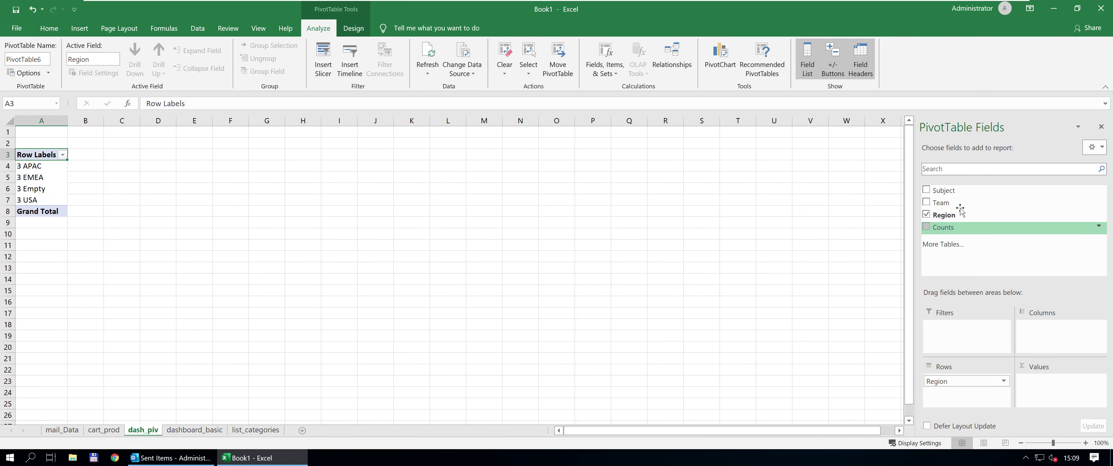
{"action": "left_click_drag", "start_coordinate": [951, 227], "coordinate": [1034, 383]}
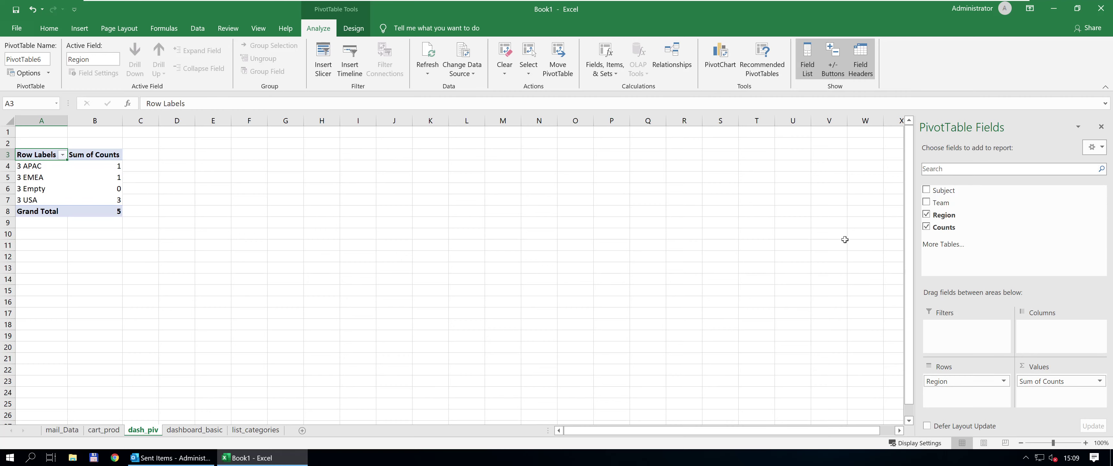
{"action": "left_click_drag", "start_coordinate": [994, 191], "coordinate": [966, 402]}
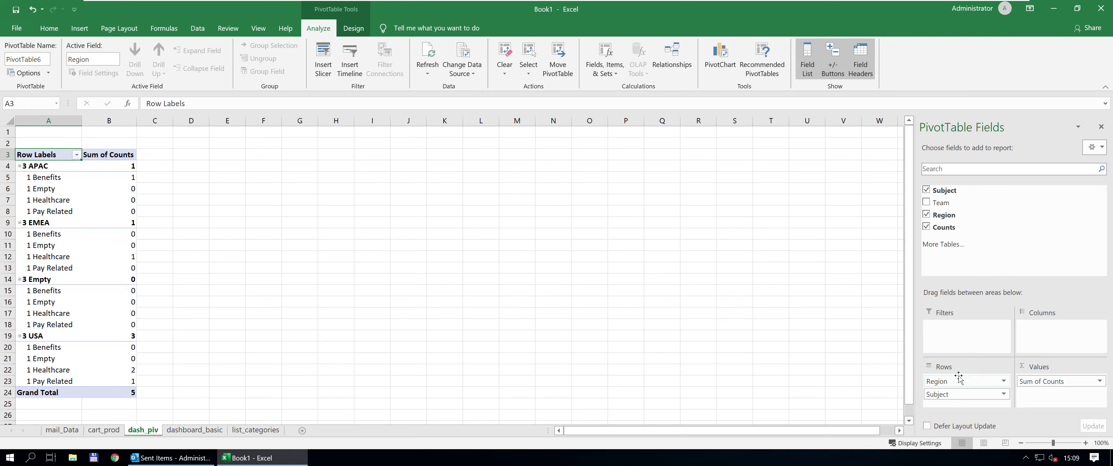
{"action": "left_click_drag", "start_coordinate": [968, 381], "coordinate": [969, 216]}
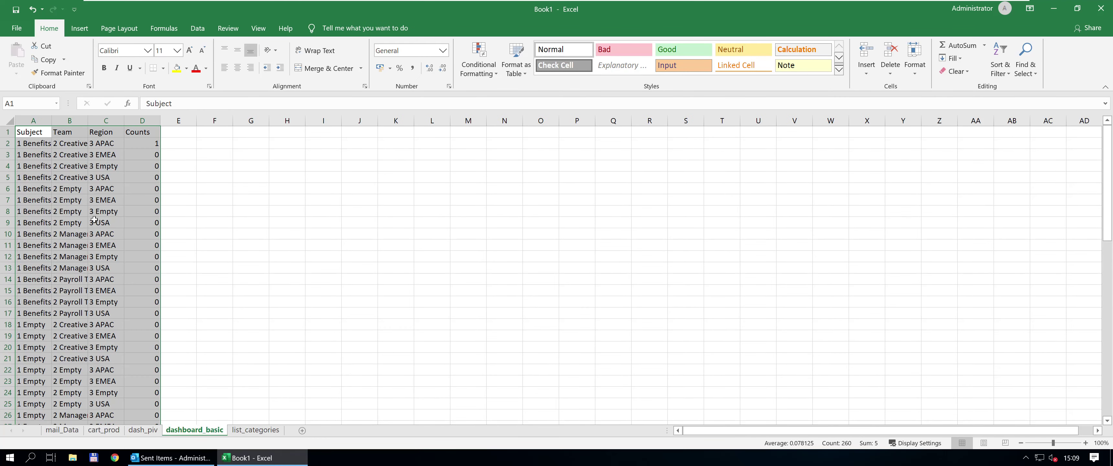
Review the source sheets cart_prod, mail_Data and list_categories, including the start of the combination table in cart_prod.
{"action": "left_click", "coordinate": [104, 430]}
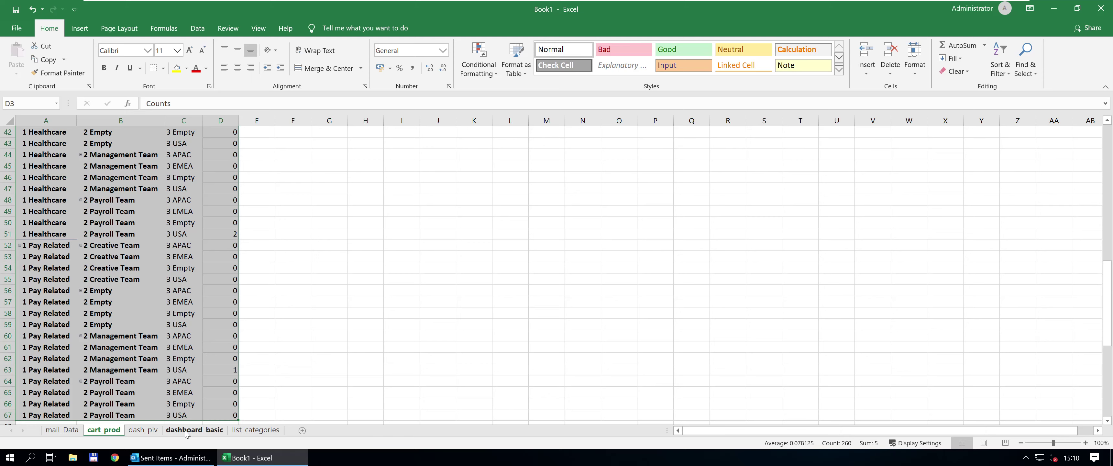
{"action": "left_click", "coordinate": [69, 430]}
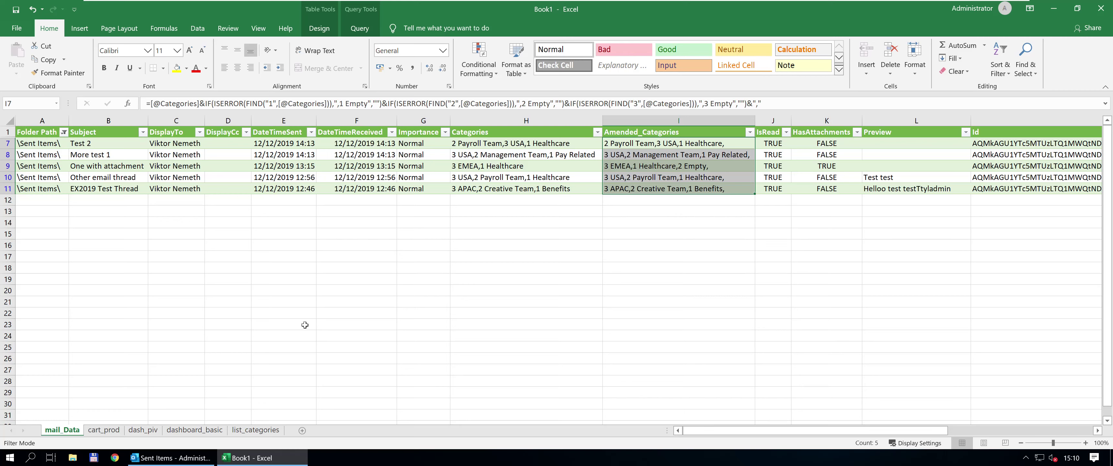
{"action": "left_click", "coordinate": [261, 432]}
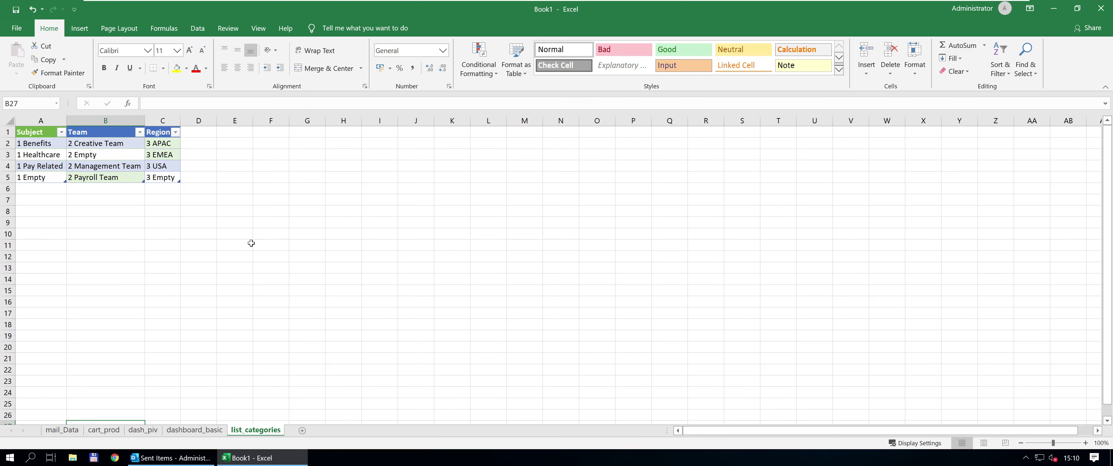
{"action": "left_click_drag", "start_coordinate": [200, 142], "coordinate": [193, 192]}
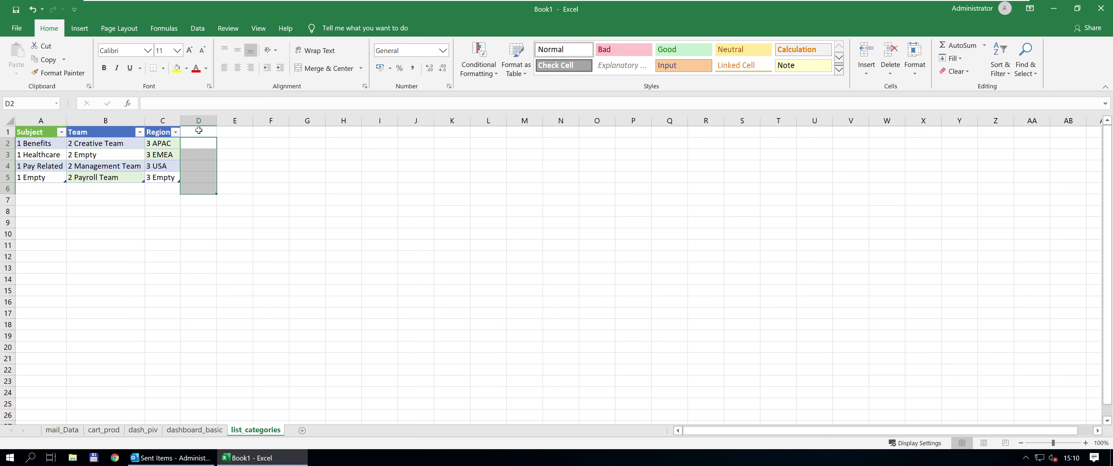
{"action": "left_click", "coordinate": [199, 131]}
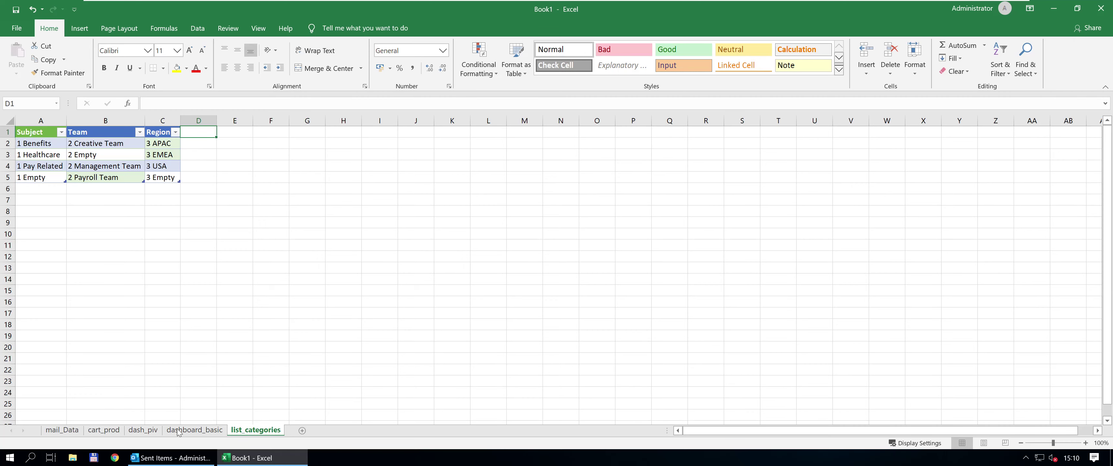
{"action": "left_click", "coordinate": [104, 429]}
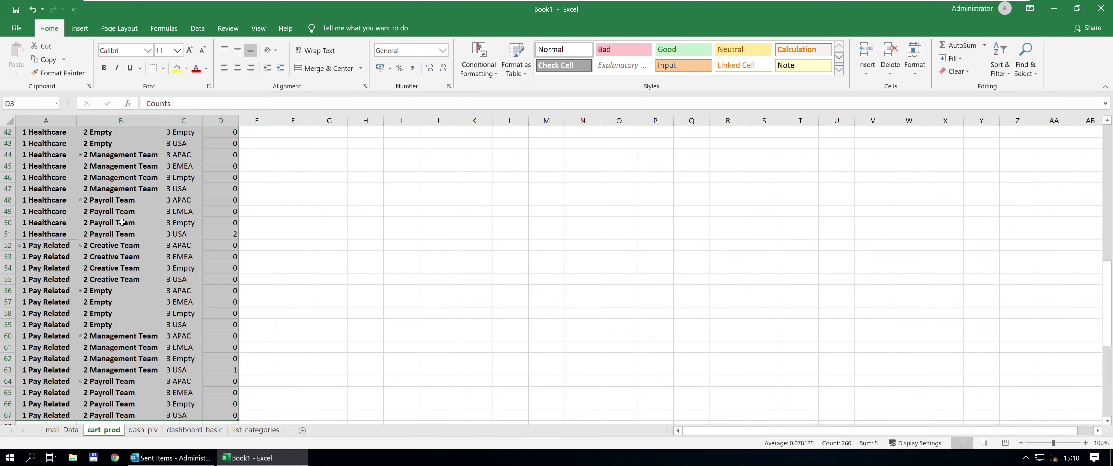
{"action": "left_click", "coordinate": [124, 221]}
{"action": "key", "text": "ctrl+Home"}
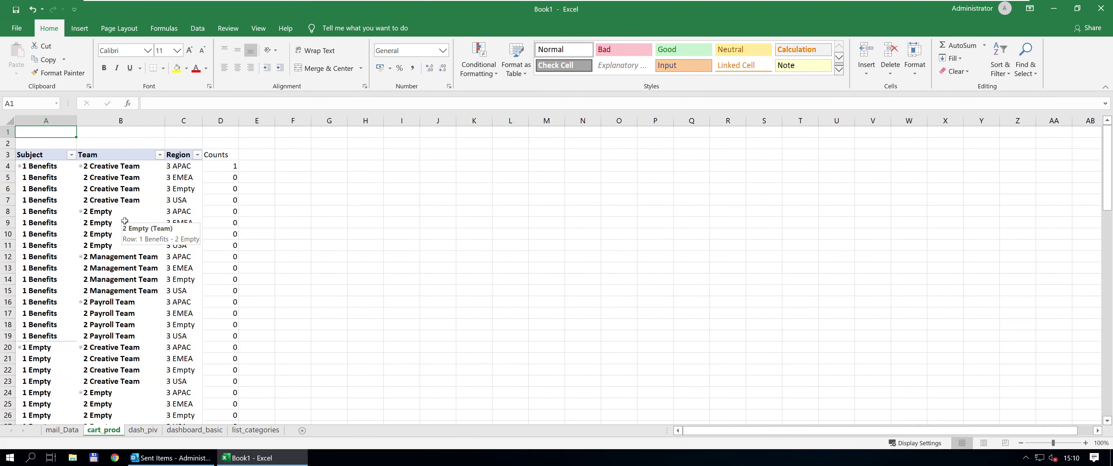
{"action": "left_click", "coordinate": [124, 222]}
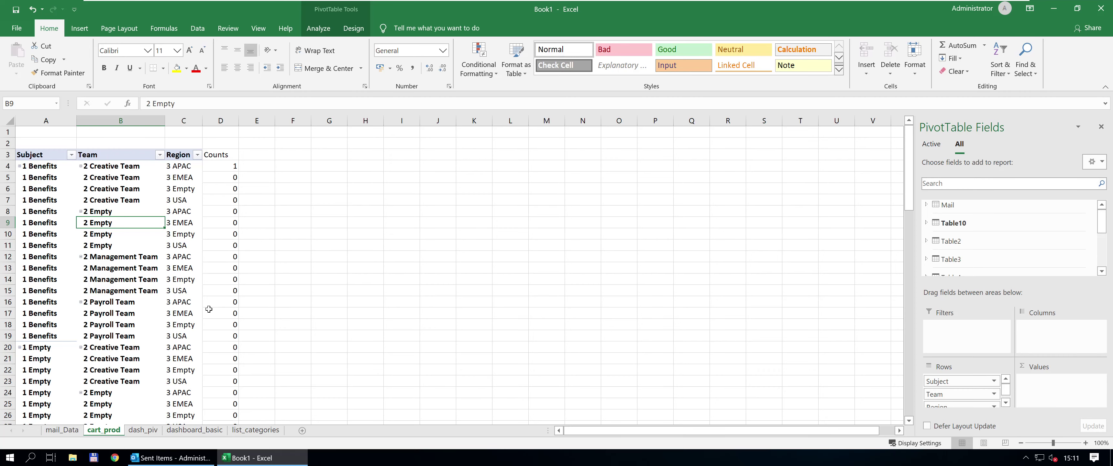
Insert a 2-D pie PivotChart from the dash_piv PivotTable and apply the quick layout with category names and percentages on the slices.
{"action": "key", "text": "ctrl+Page_Down"}
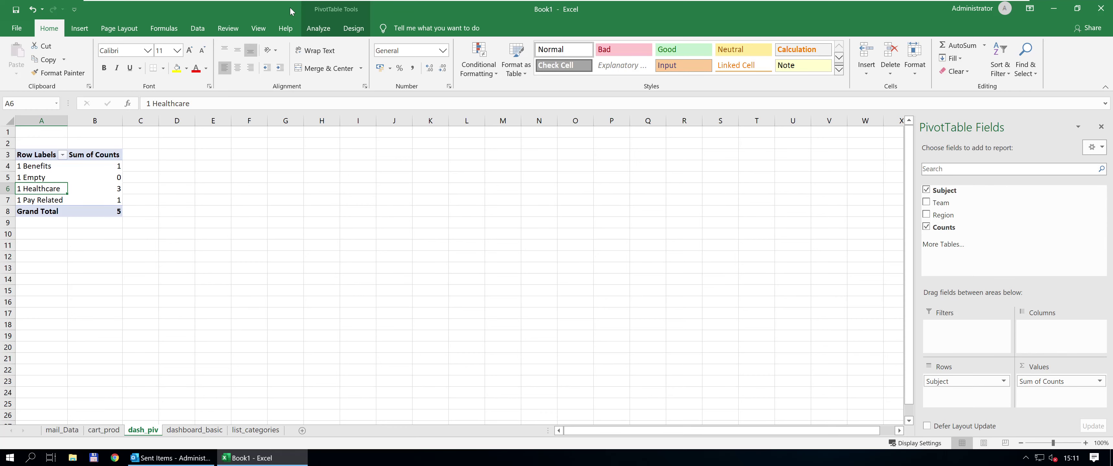
{"action": "left_click", "coordinate": [80, 28]}
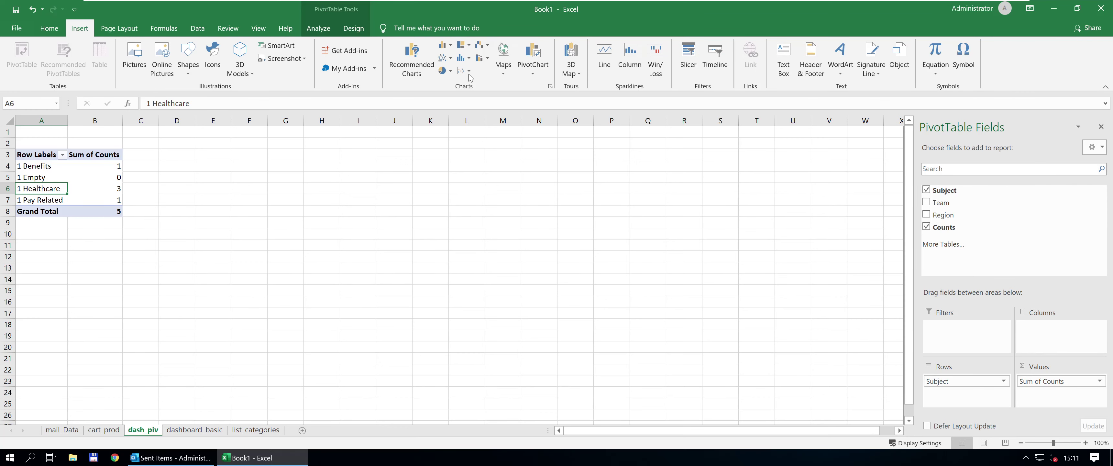
{"action": "left_click", "coordinate": [445, 70]}
{"action": "left_click", "coordinate": [453, 109]}
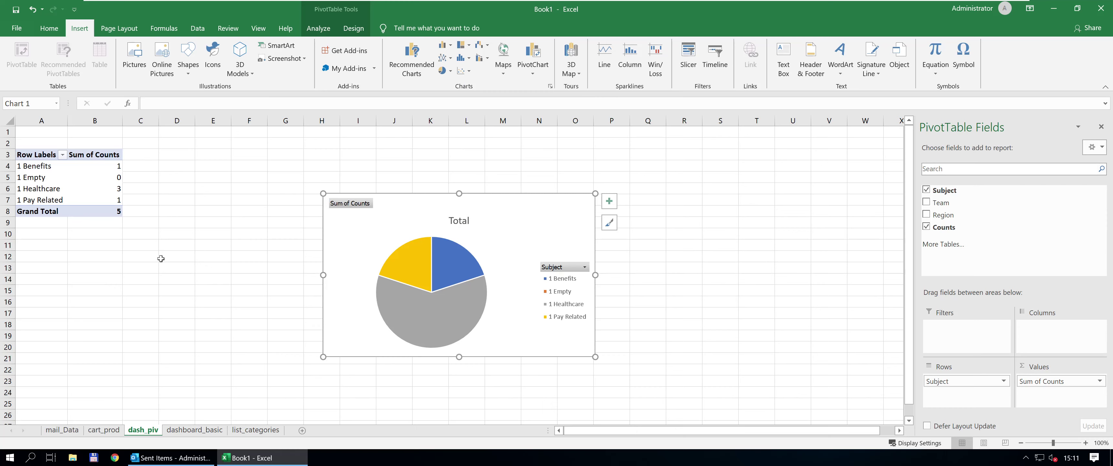
{"action": "left_click", "coordinate": [353, 28]}
{"action": "left_click", "coordinate": [53, 64]}
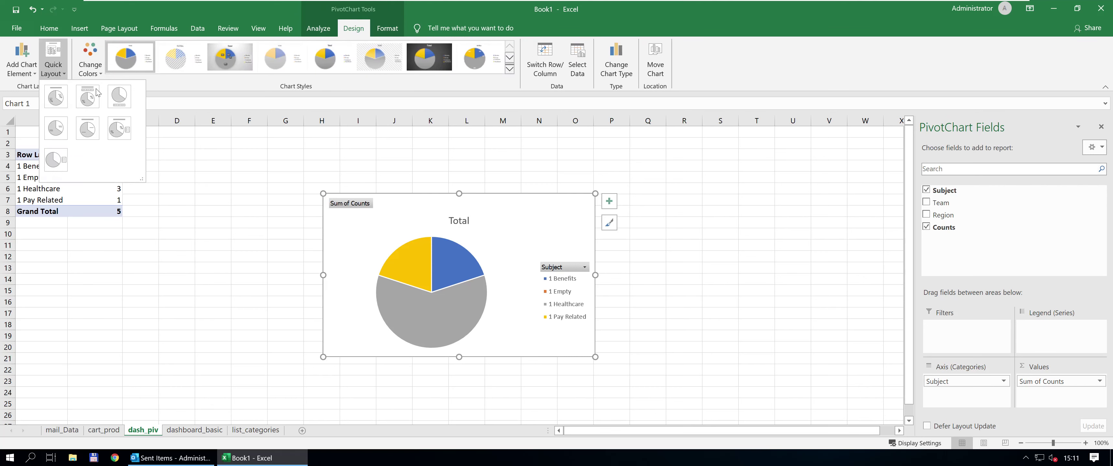
{"action": "left_click", "coordinate": [63, 102]}
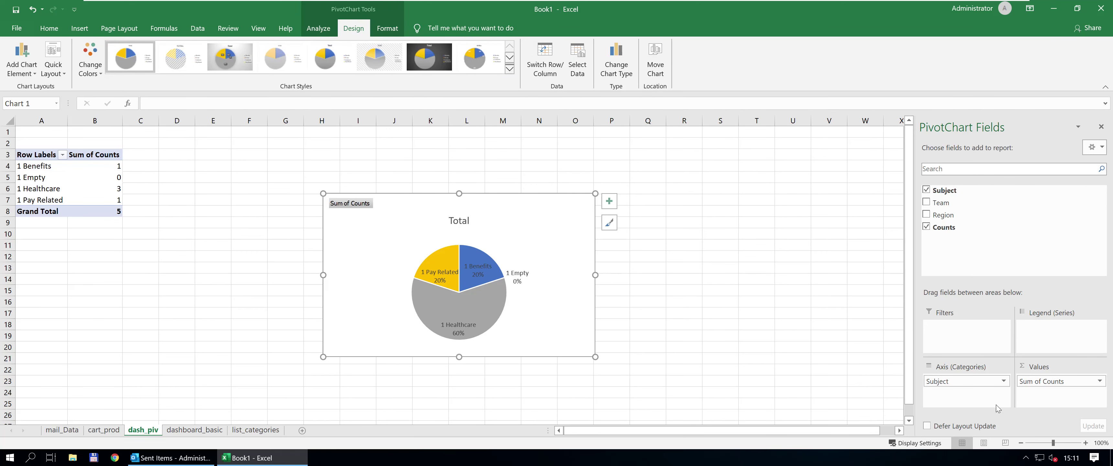
Replace Subject with Region as the pie chart's axis category field.
{"action": "left_click_drag", "start_coordinate": [959, 381], "coordinate": [962, 320]}
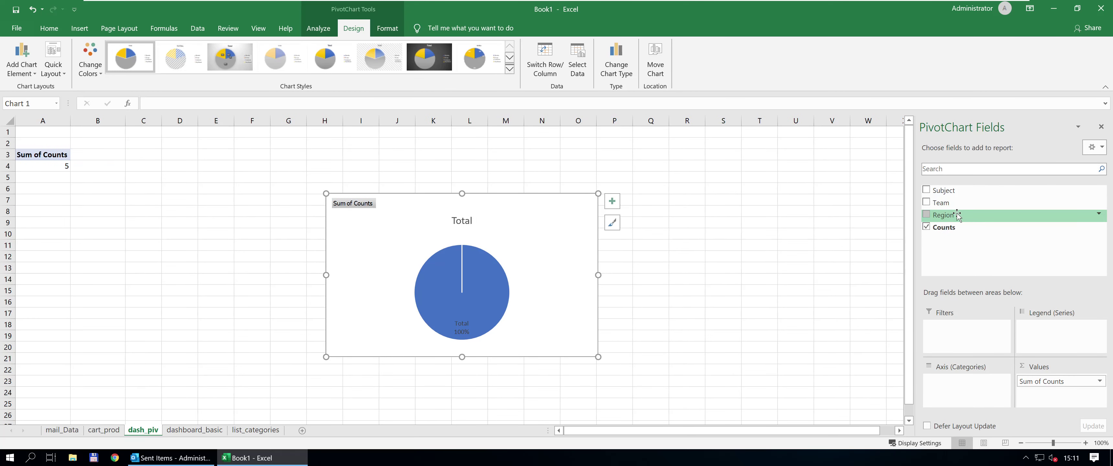
{"action": "left_click_drag", "start_coordinate": [963, 215], "coordinate": [976, 388]}
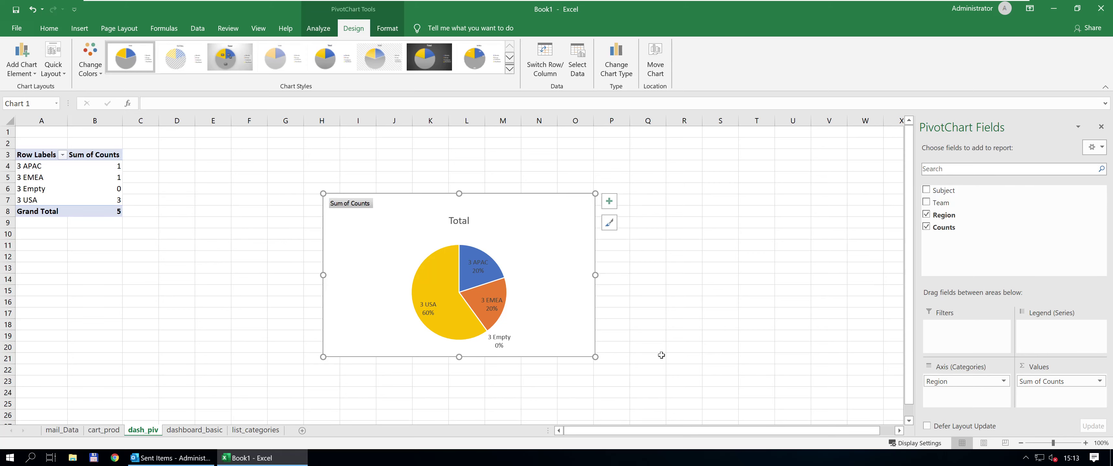
Switch to Outlook to view the categorised messages in Sent Items.
{"action": "left_click", "coordinate": [173, 458]}
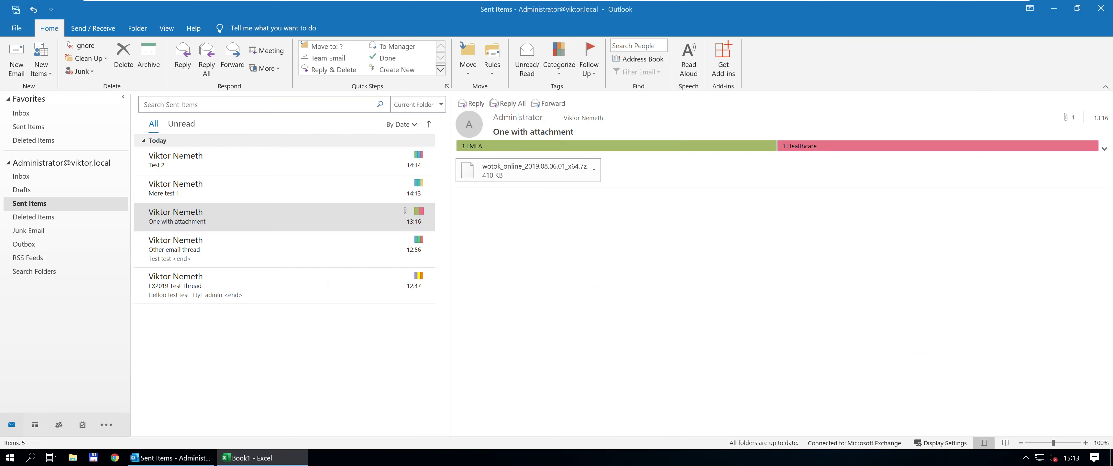